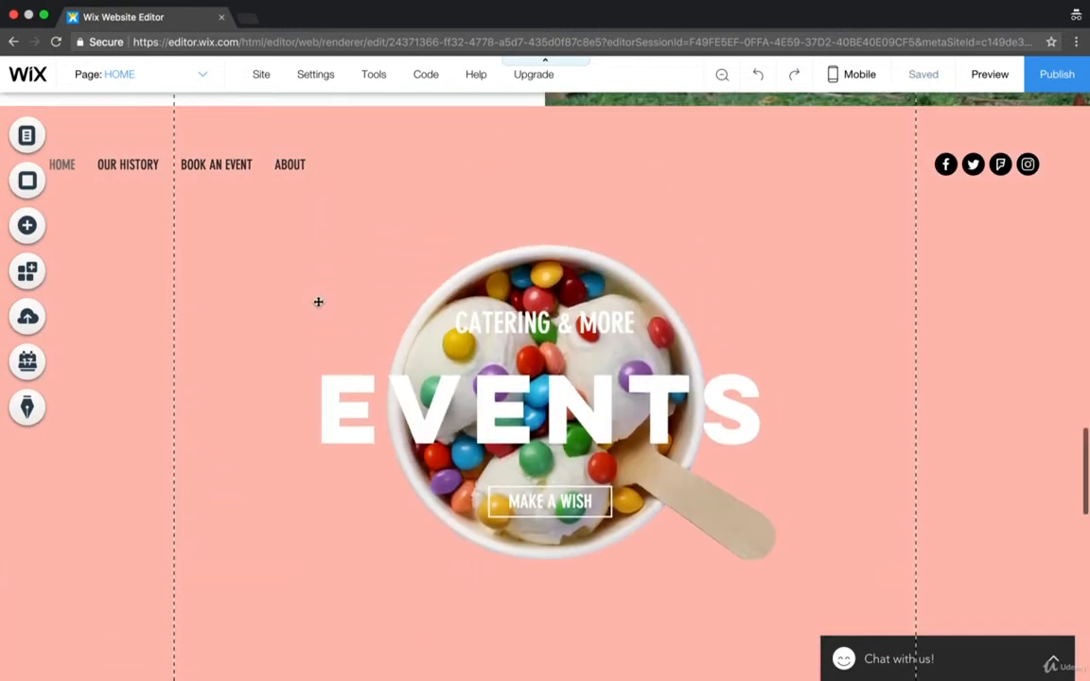
Step: Add a Wix Blog to the site, then dismiss the welcome message and the Blog Manager
{"action": "scroll", "coordinate": [314, 406], "scroll_direction": "up", "scroll_amount": 10}
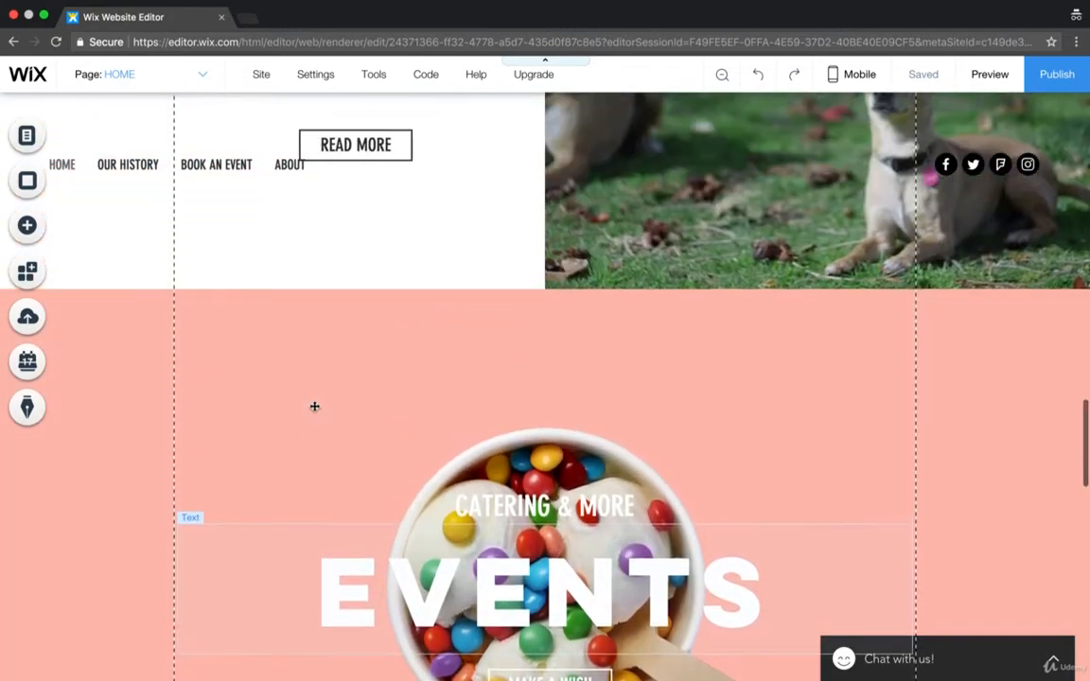
{"action": "scroll", "coordinate": [314, 406], "scroll_direction": "up", "scroll_amount": 3}
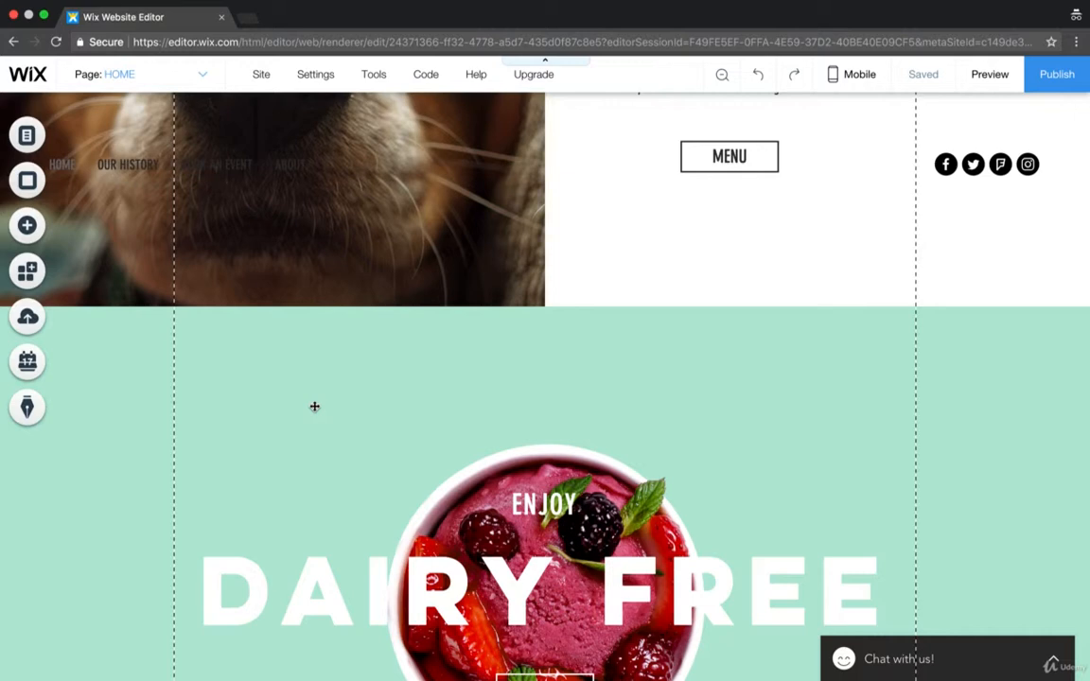
{"action": "scroll", "coordinate": [314, 406], "scroll_direction": "up", "scroll_amount": 10}
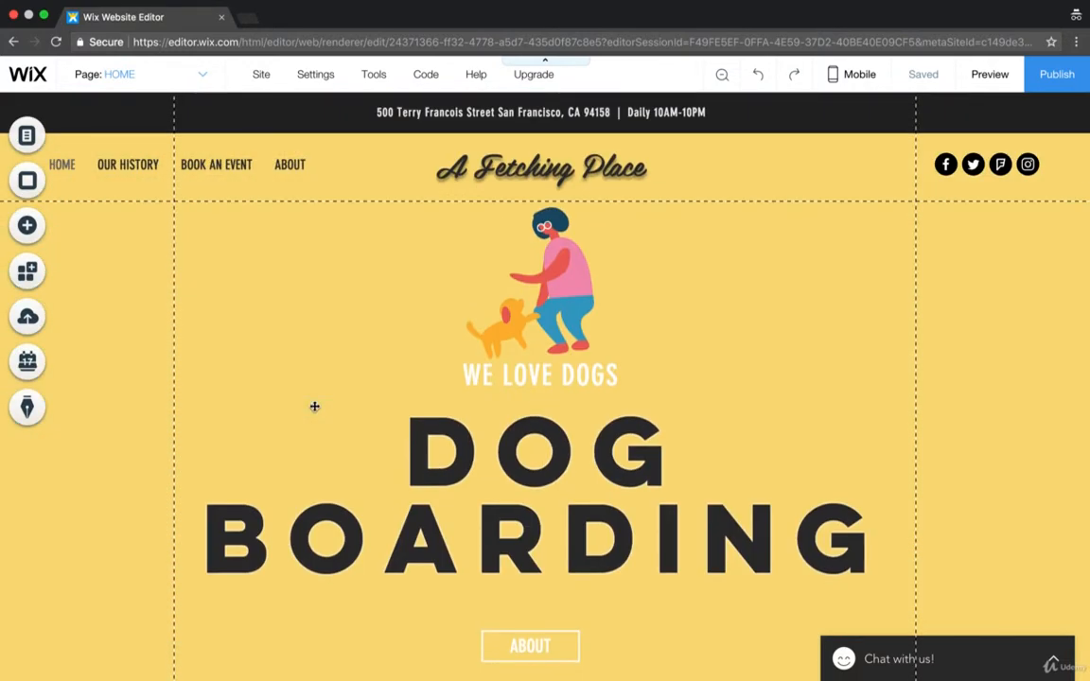
{"action": "left_click", "coordinate": [29, 235]}
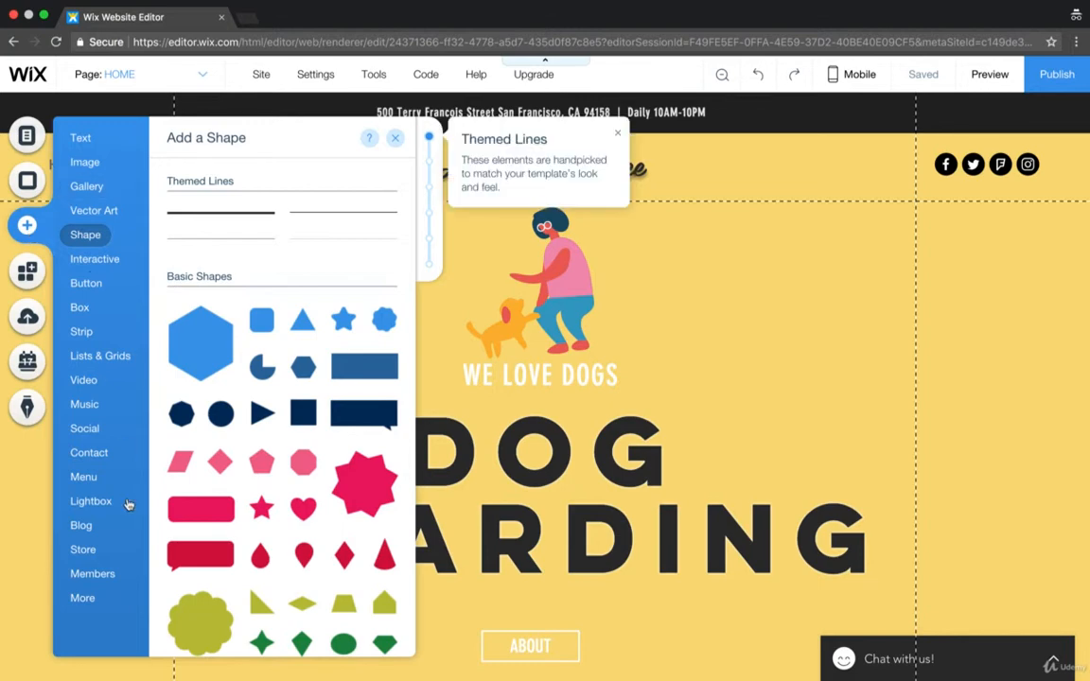
{"action": "left_click", "coordinate": [81, 525]}
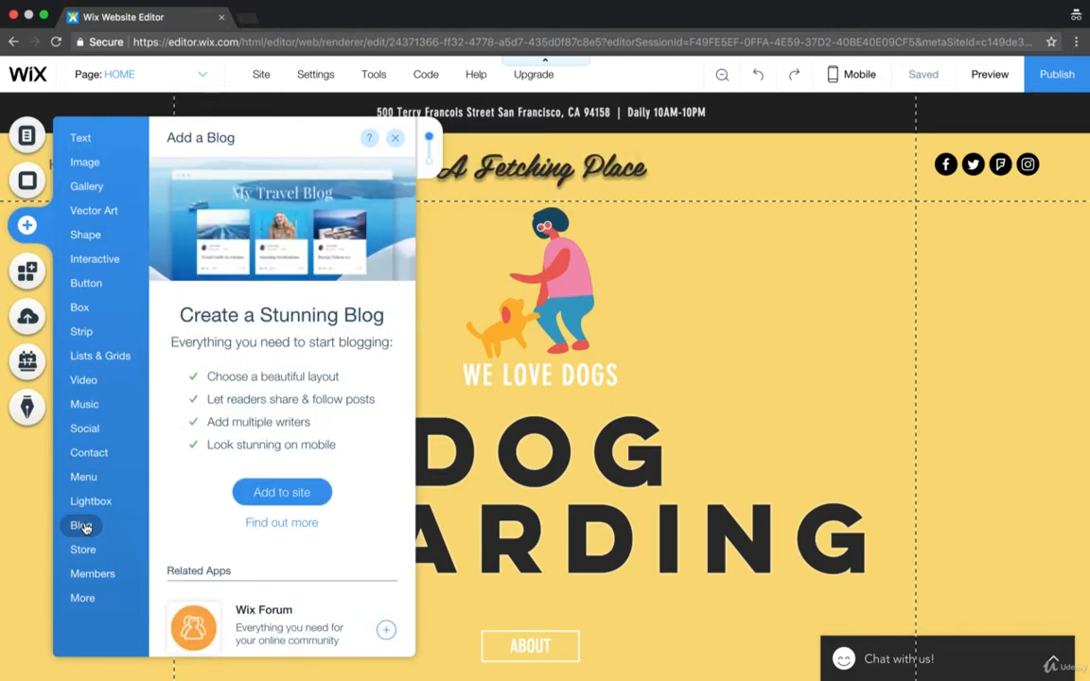
{"action": "left_click", "coordinate": [307, 495]}
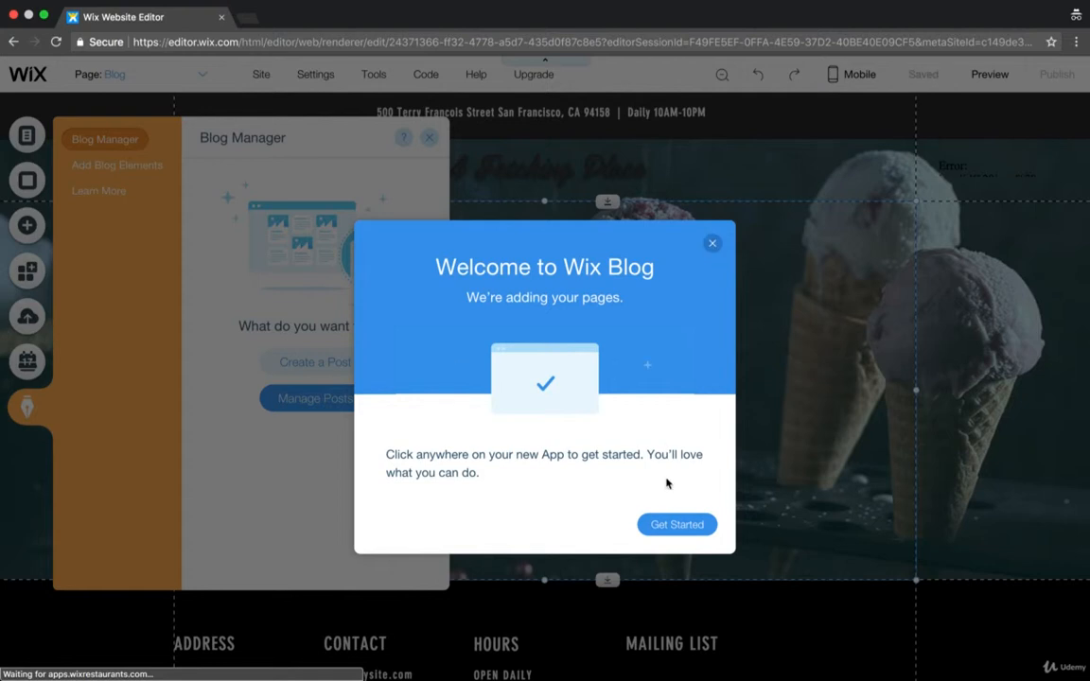
{"action": "left_click", "coordinate": [712, 243]}
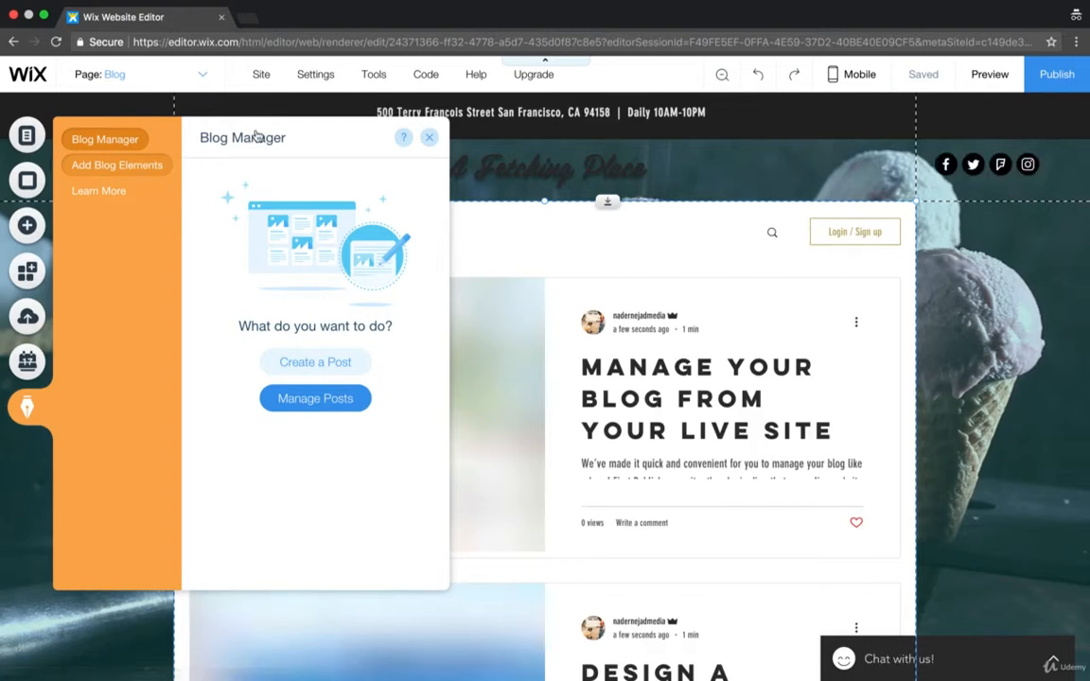
{"action": "left_click", "coordinate": [429, 137]}
Step: Rename the Blog page to BLOG in the site menu
{"action": "scroll", "coordinate": [386, 359], "scroll_direction": "down", "scroll_amount": 5}
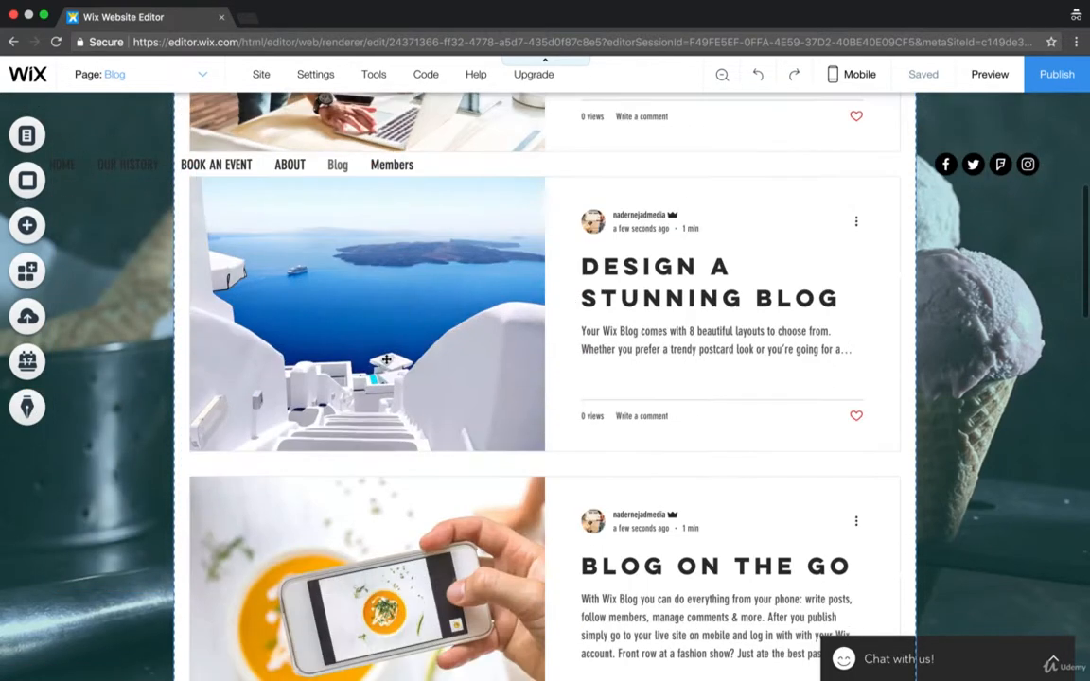
{"action": "scroll", "coordinate": [386, 359], "scroll_direction": "down", "scroll_amount": 4}
{"action": "scroll", "coordinate": [276, 223], "scroll_direction": "up", "scroll_amount": 10}
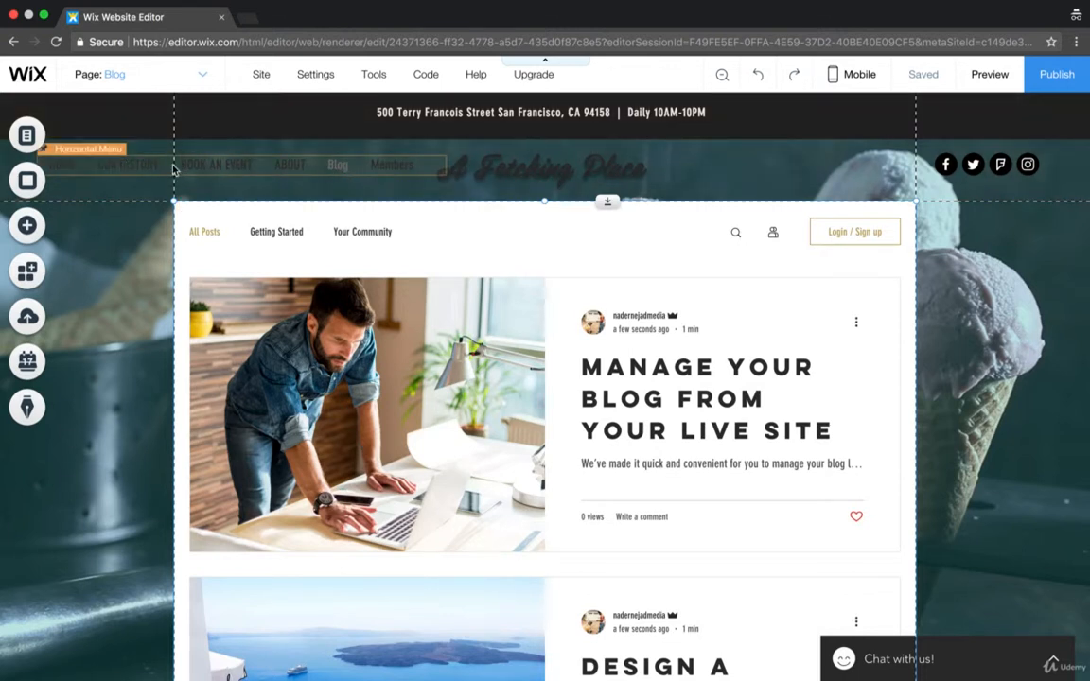
{"action": "left_click", "coordinate": [347, 167]}
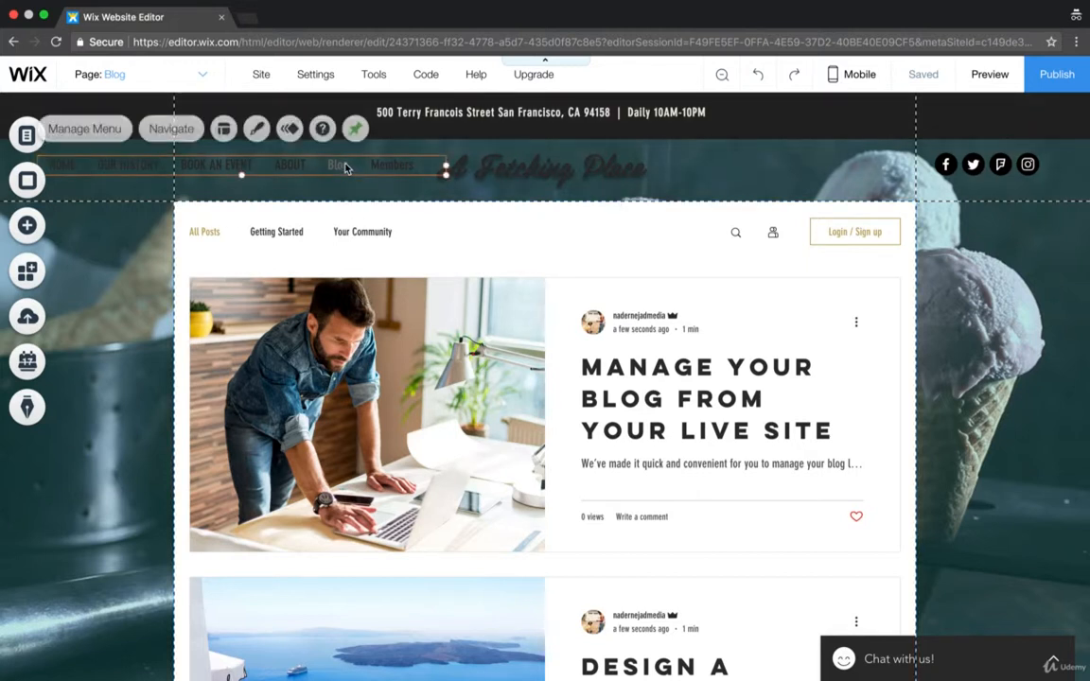
{"action": "left_click", "coordinate": [85, 133]}
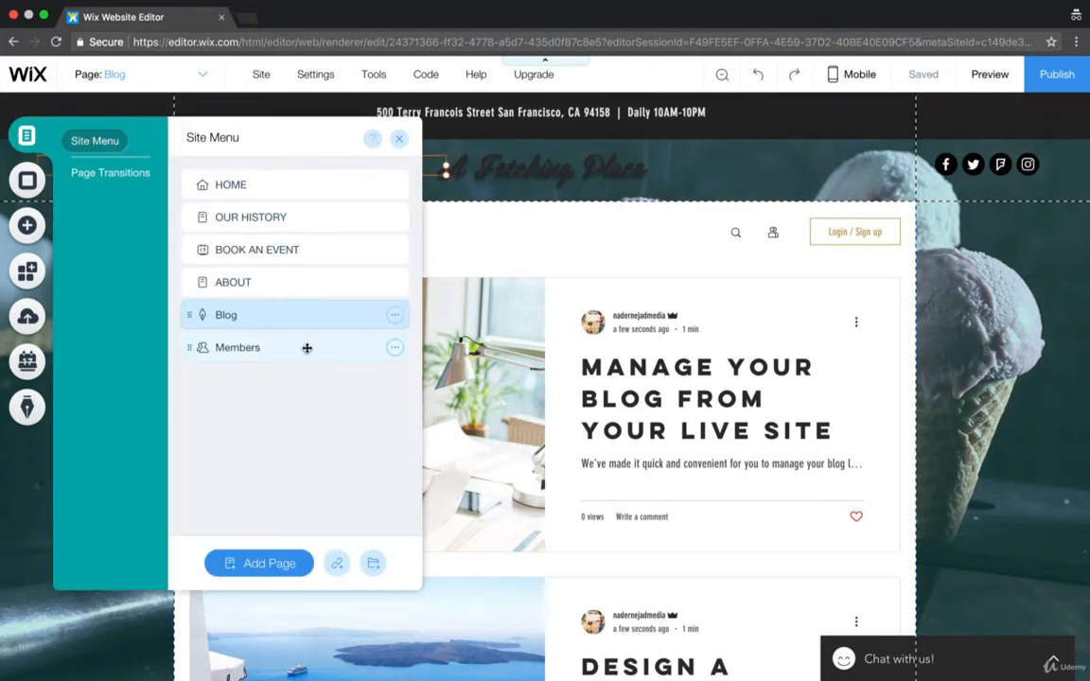
{"action": "left_click", "coordinate": [395, 317]}
{"action": "left_click", "coordinate": [445, 369]}
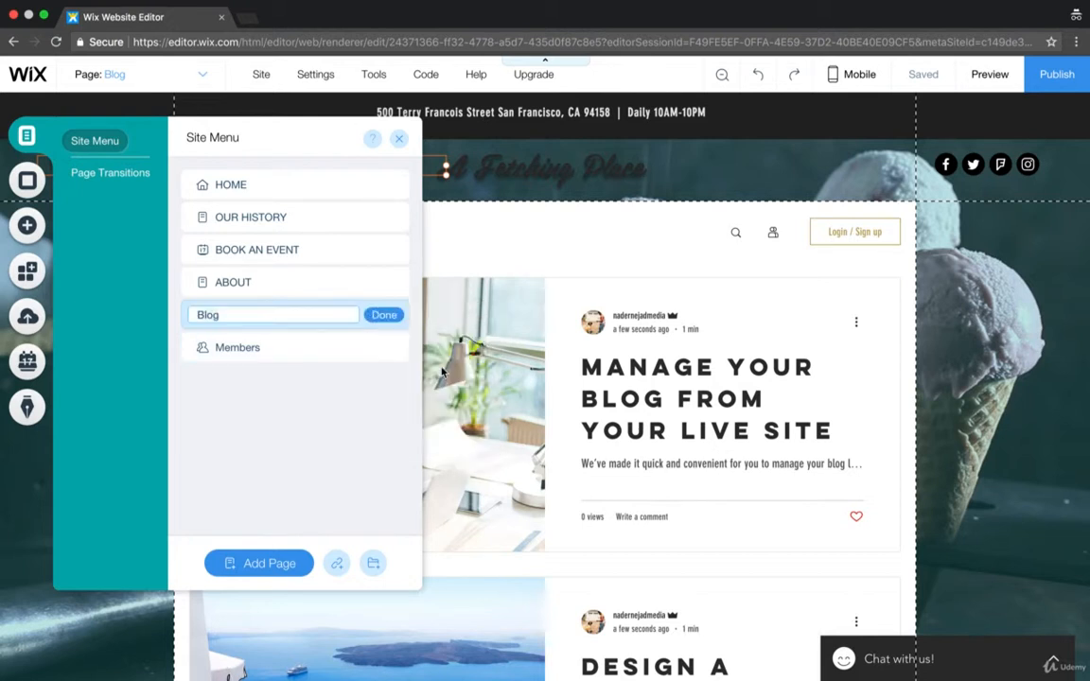
{"action": "type", "text": "BO"}
{"action": "type", "text": "OG"}
{"action": "left_click", "coordinate": [384, 314]}
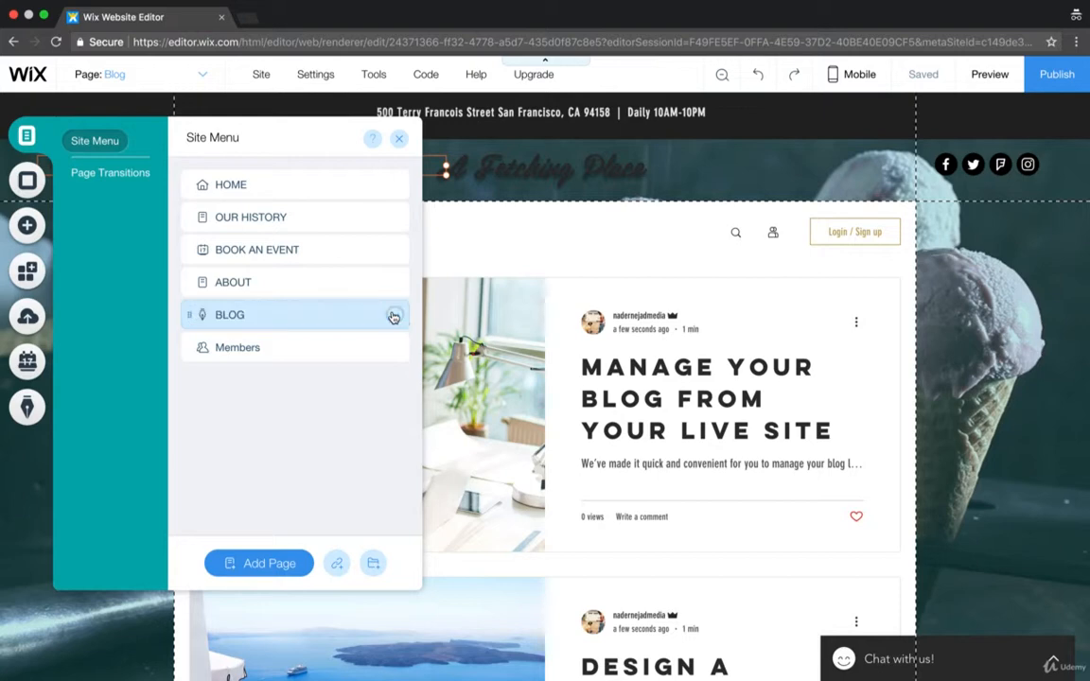
{"action": "left_click", "coordinate": [398, 139]}
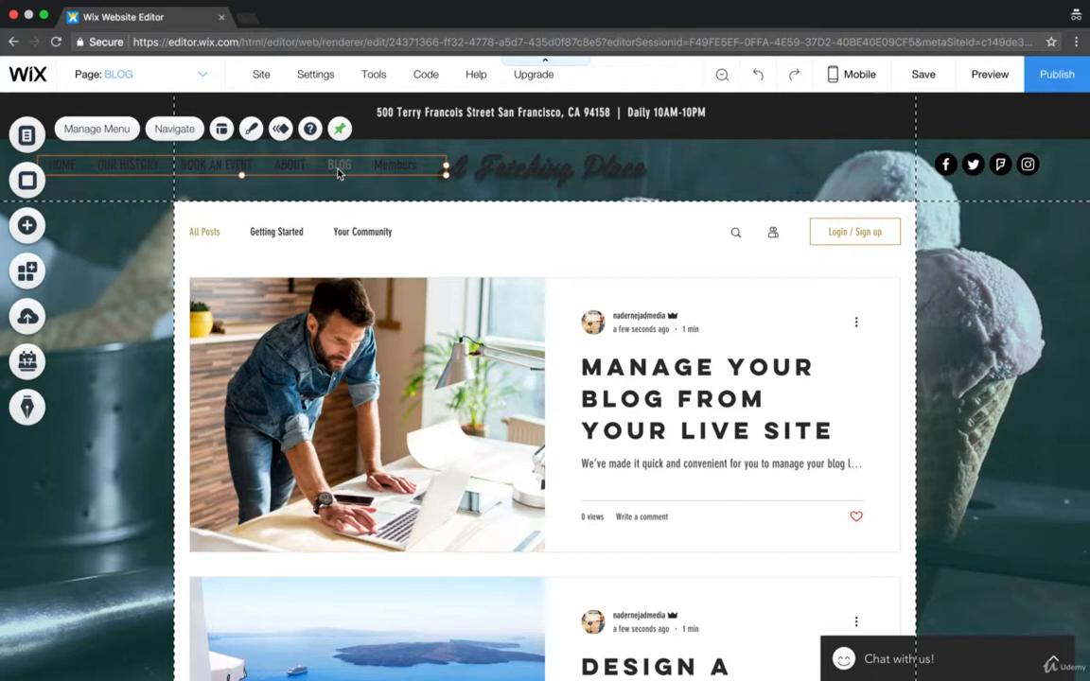
Step: Replace the blog page's background image with the solid yellow site color #F9DB79
{"action": "left_click", "coordinate": [943, 354]}
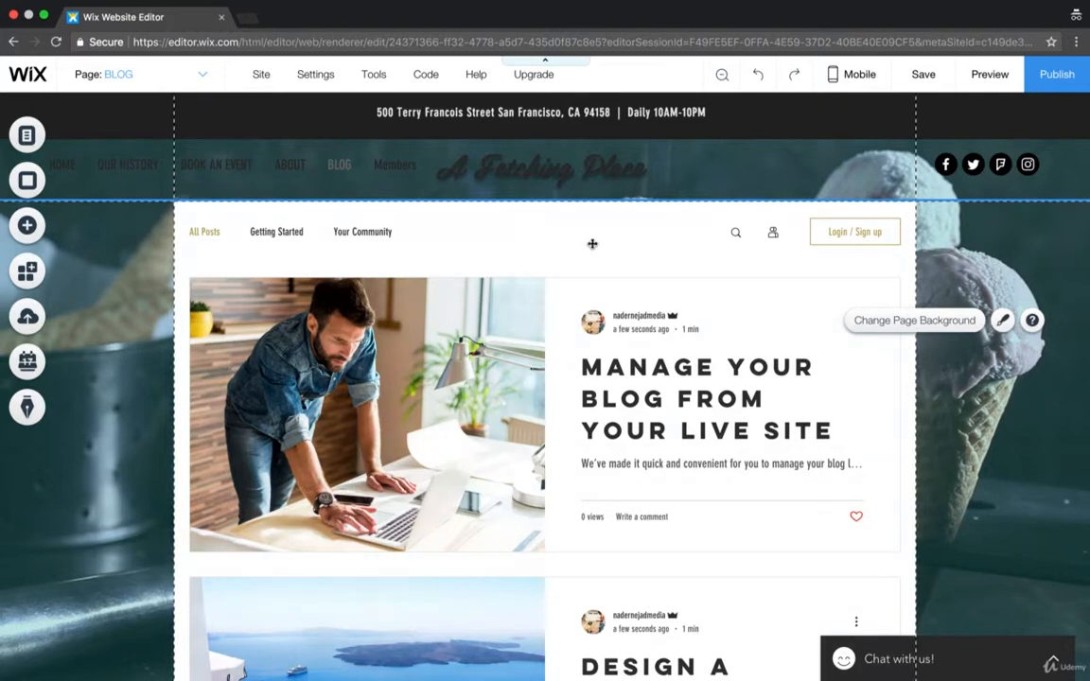
{"action": "left_click", "coordinate": [889, 322]}
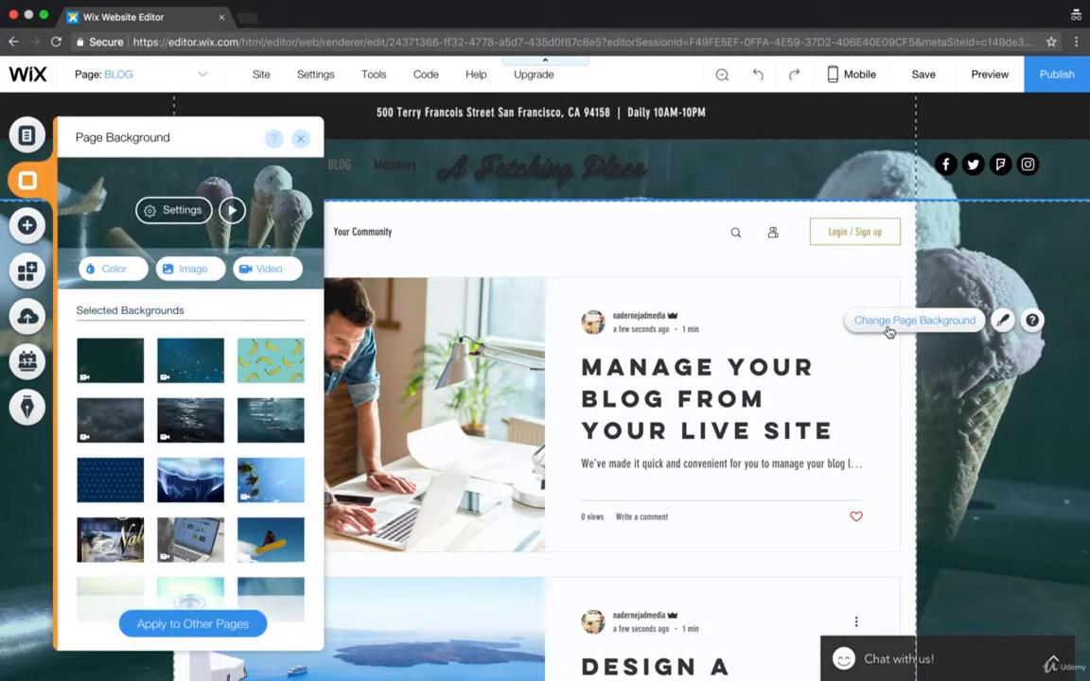
{"action": "left_click", "coordinate": [137, 275]}
{"action": "left_click", "coordinate": [156, 363]}
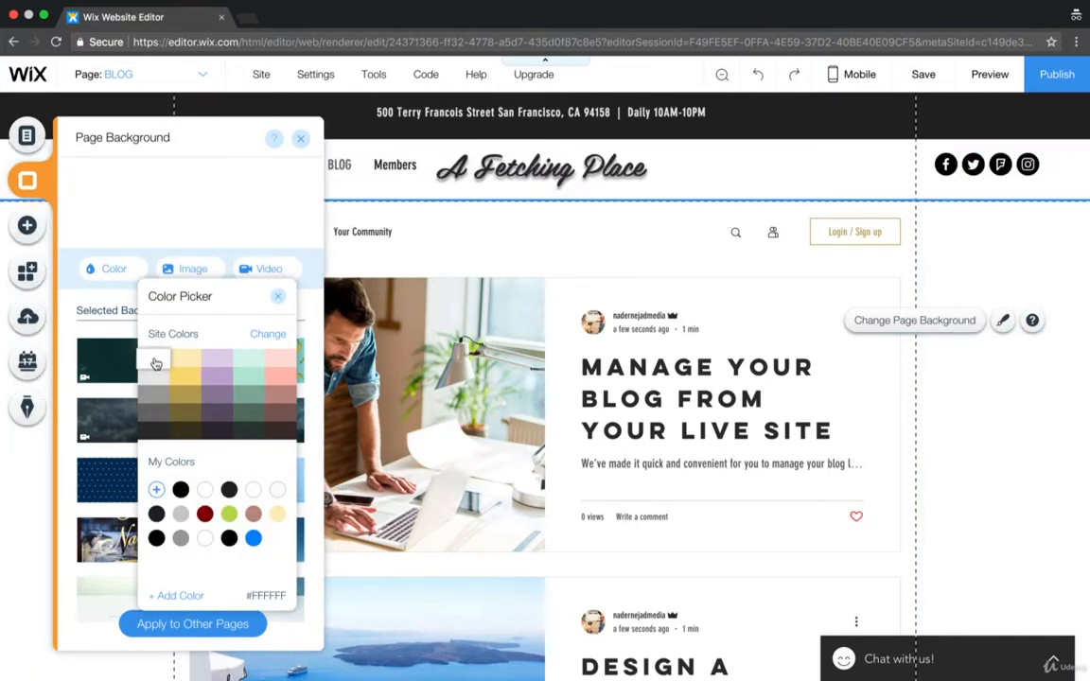
{"action": "left_click", "coordinate": [186, 376]}
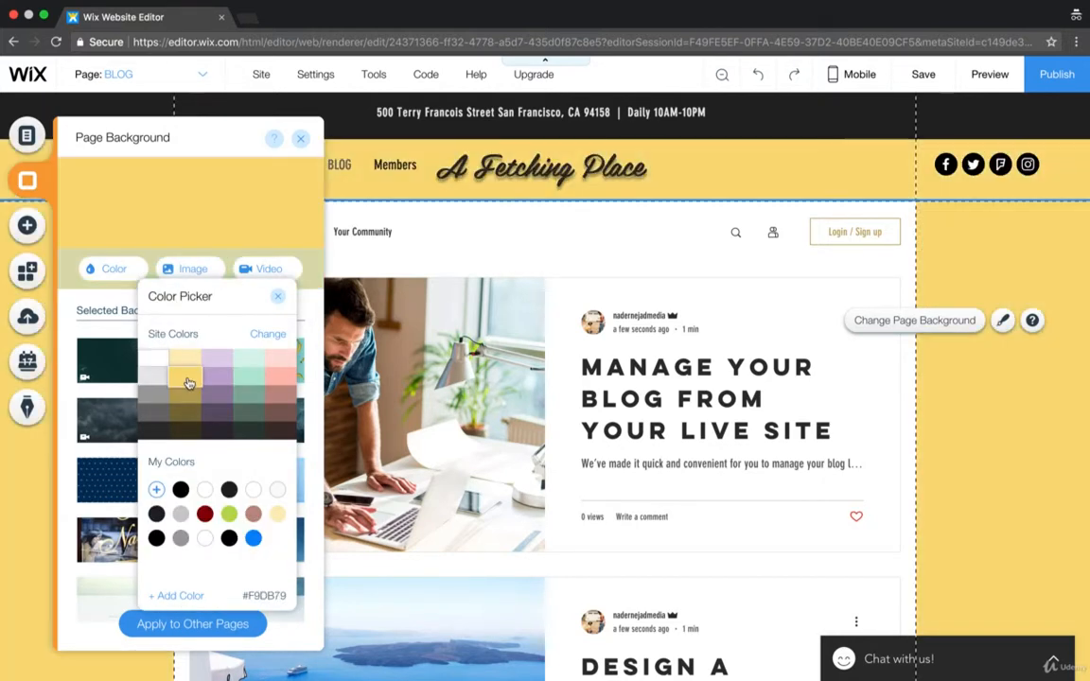
Step: Try other site colors as the blog page background, including pink #FFBFB3 and muted green #88AEA0
{"action": "left_click", "coordinate": [290, 380]}
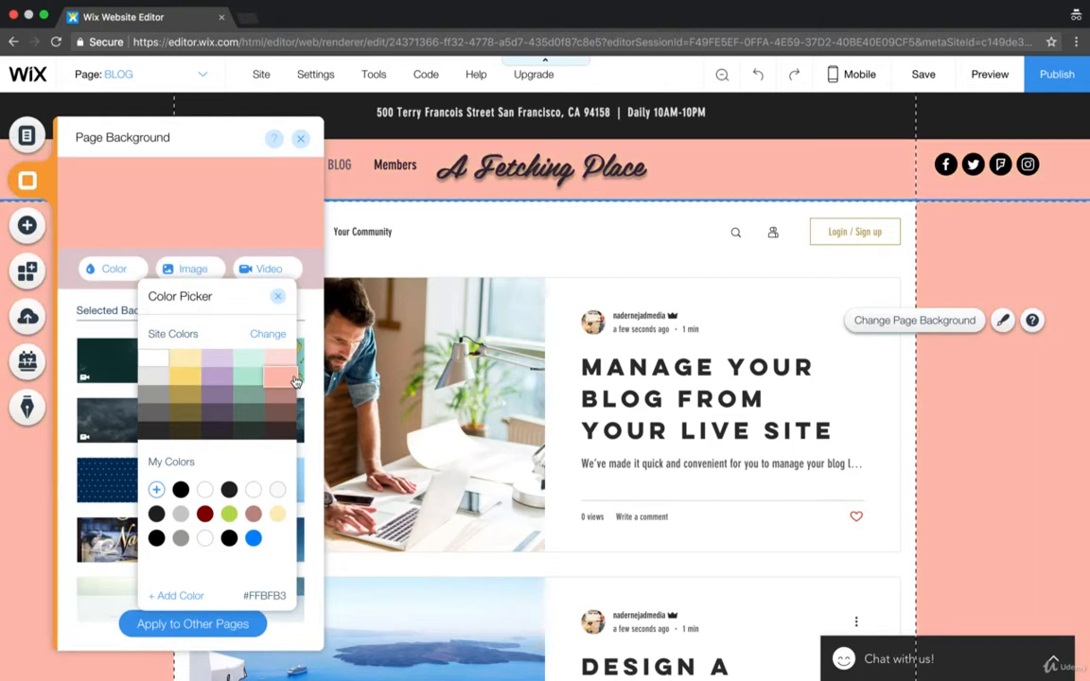
{"action": "left_click", "coordinate": [216, 391]}
{"action": "left_click", "coordinate": [243, 397]}
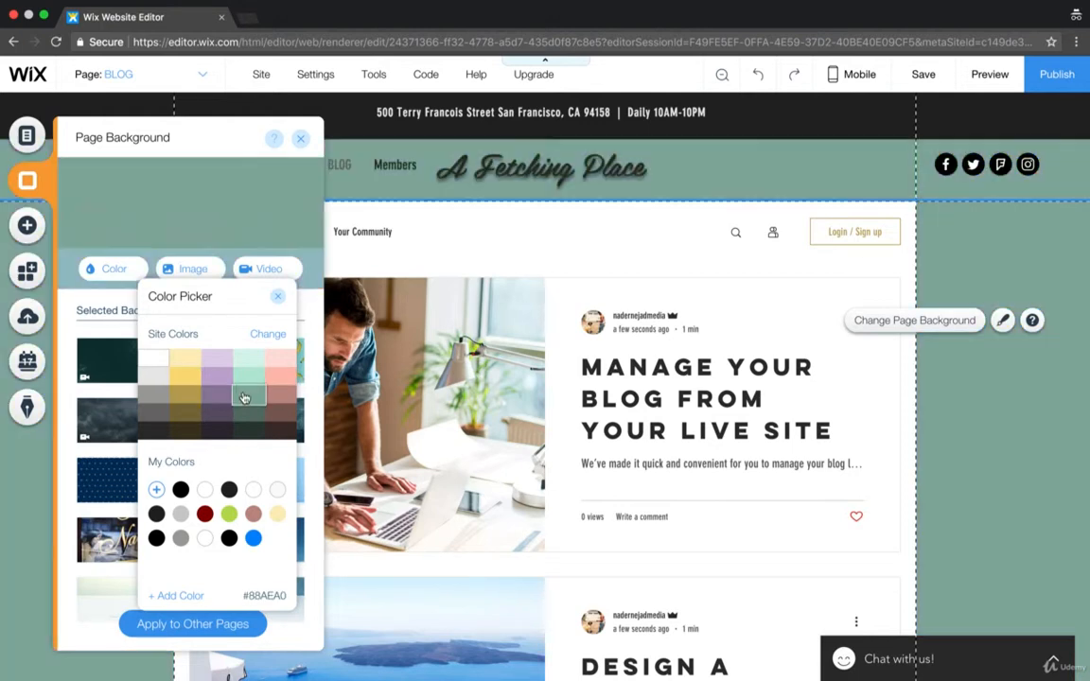
{"action": "left_click", "coordinate": [248, 360]}
{"action": "left_click", "coordinate": [153, 396]}
Step: Apply the yellow site color #F9DB79 as the page background again and close the background settings
{"action": "left_click", "coordinate": [182, 387]}
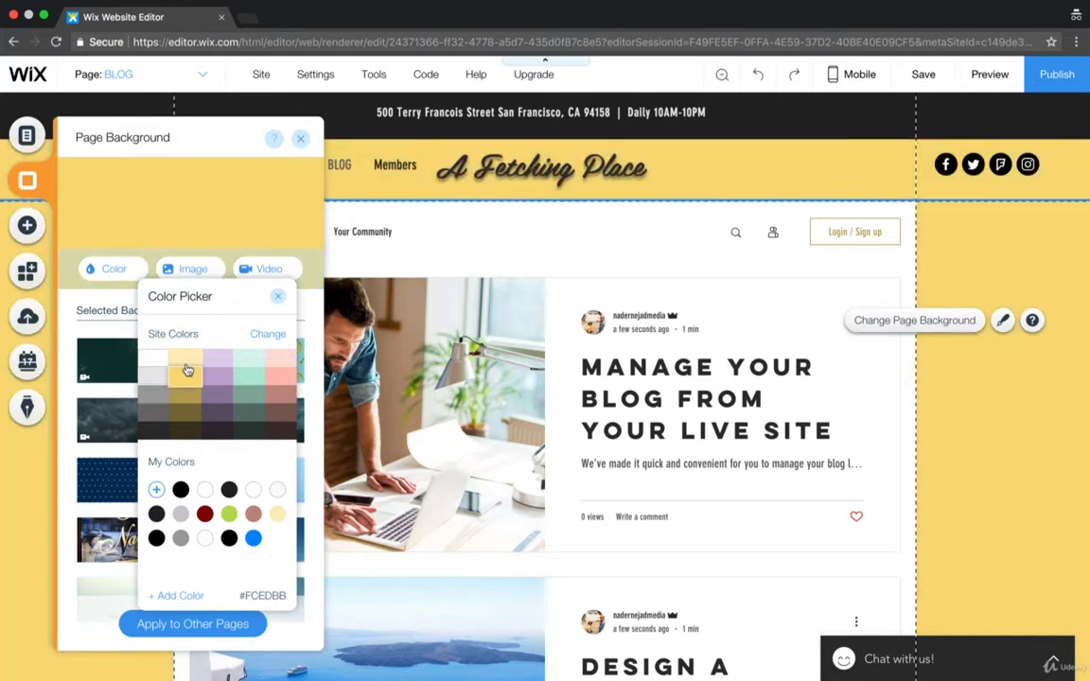
{"action": "left_click", "coordinate": [299, 139]}
{"action": "left_click", "coordinate": [299, 139]}
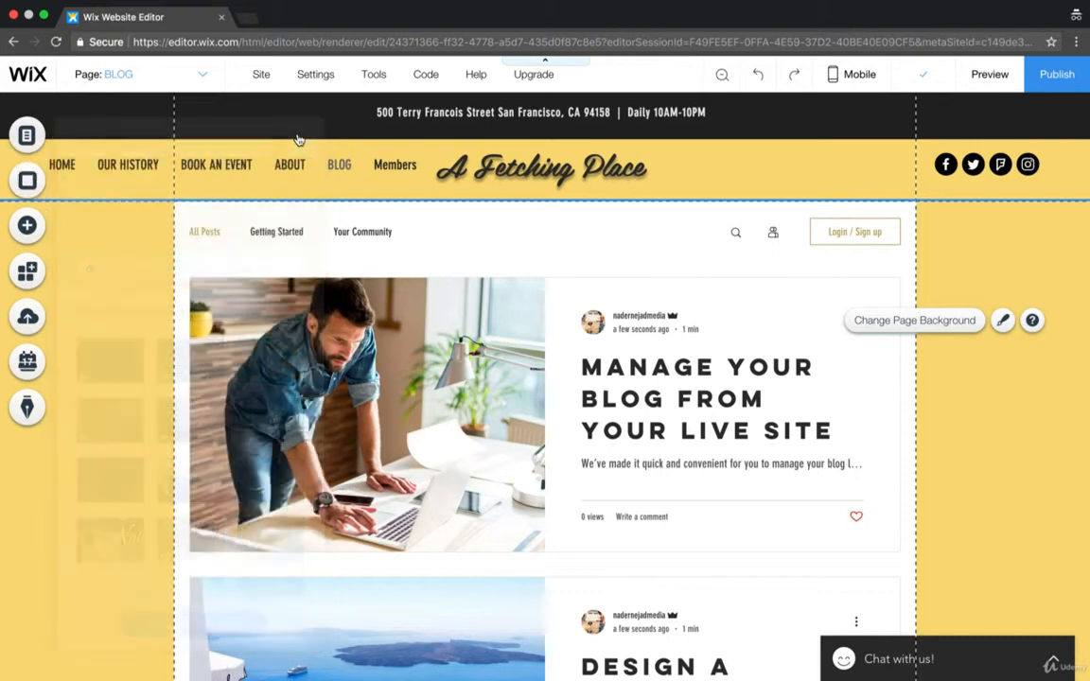
Step: Select the blog feed on the page and open its post management dashboard
{"action": "scroll", "coordinate": [245, 482], "scroll_direction": "down", "scroll_amount": 5}
{"action": "scroll", "coordinate": [245, 482], "scroll_direction": "down", "scroll_amount": 4}
{"action": "scroll", "coordinate": [245, 481], "scroll_direction": "up", "scroll_amount": 8}
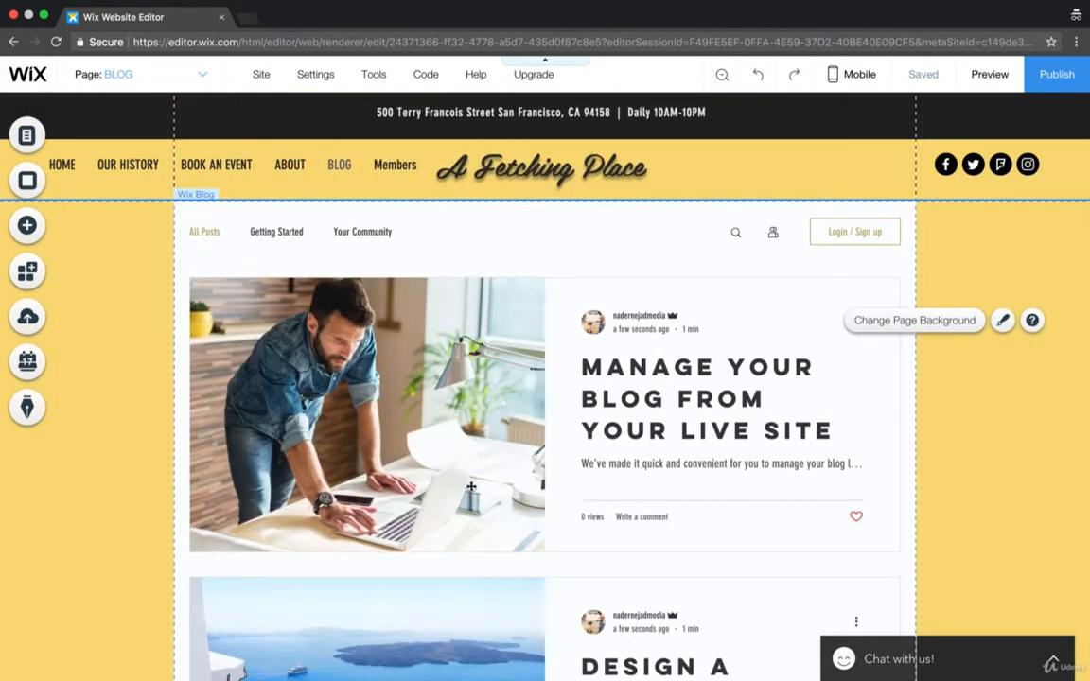
{"action": "left_click", "coordinate": [560, 358]}
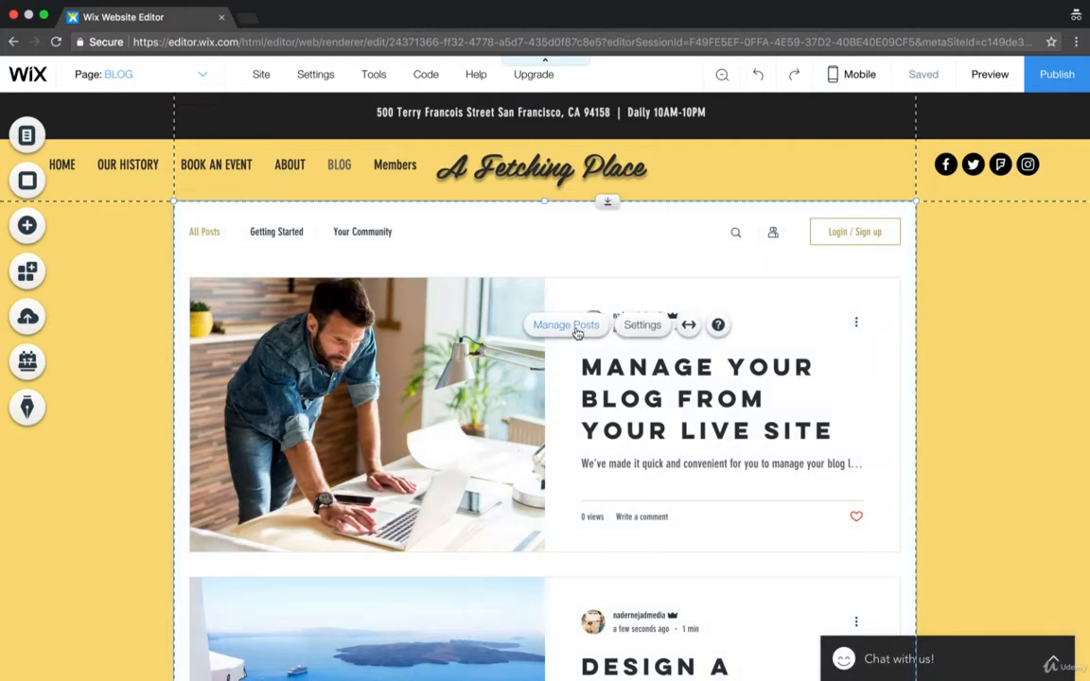
{"action": "left_click", "coordinate": [321, 300]}
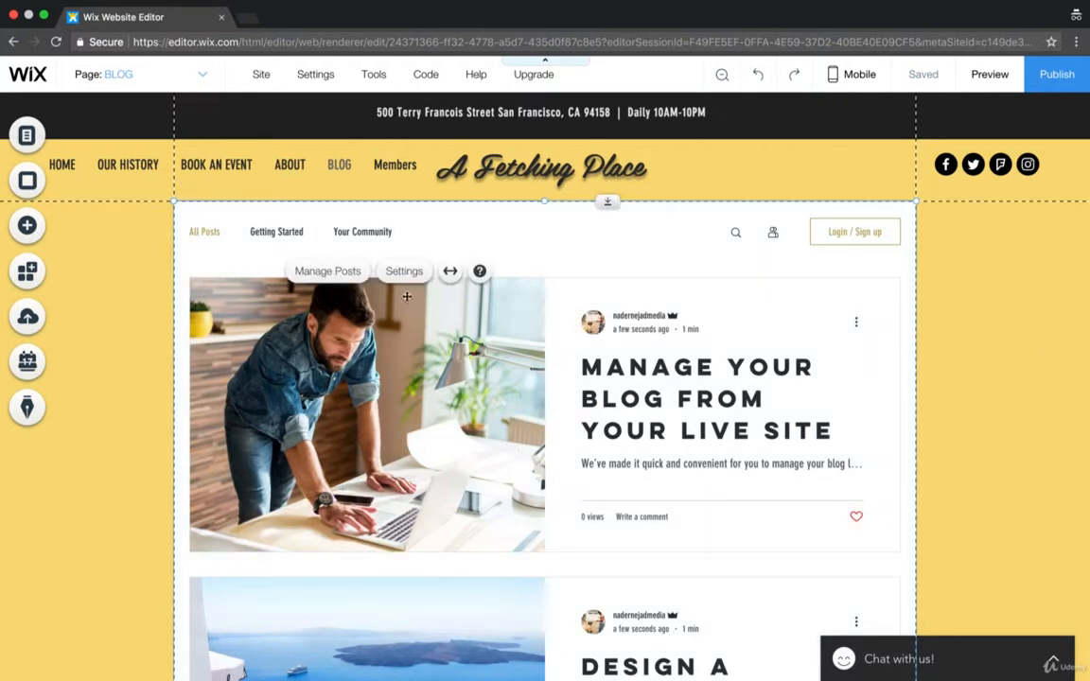
{"action": "left_click", "coordinate": [349, 273]}
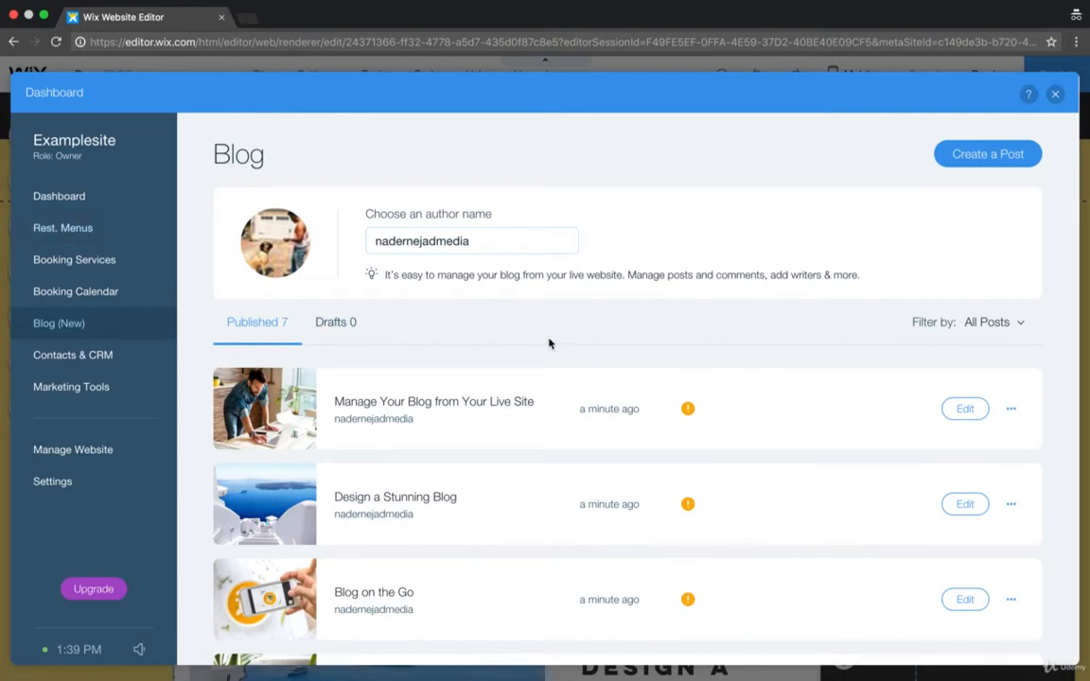
Step: Permanently delete the "Add Blog Writers" post from the published posts
{"action": "scroll", "coordinate": [783, 452], "scroll_direction": "down", "scroll_amount": 5}
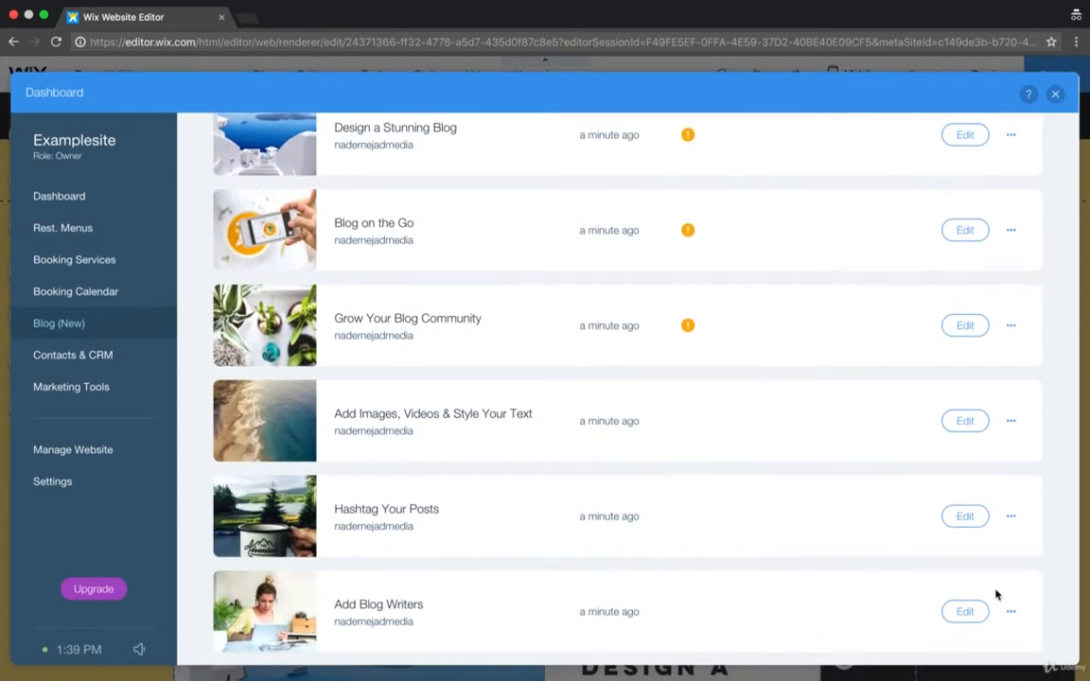
{"action": "left_click", "coordinate": [1011, 612]}
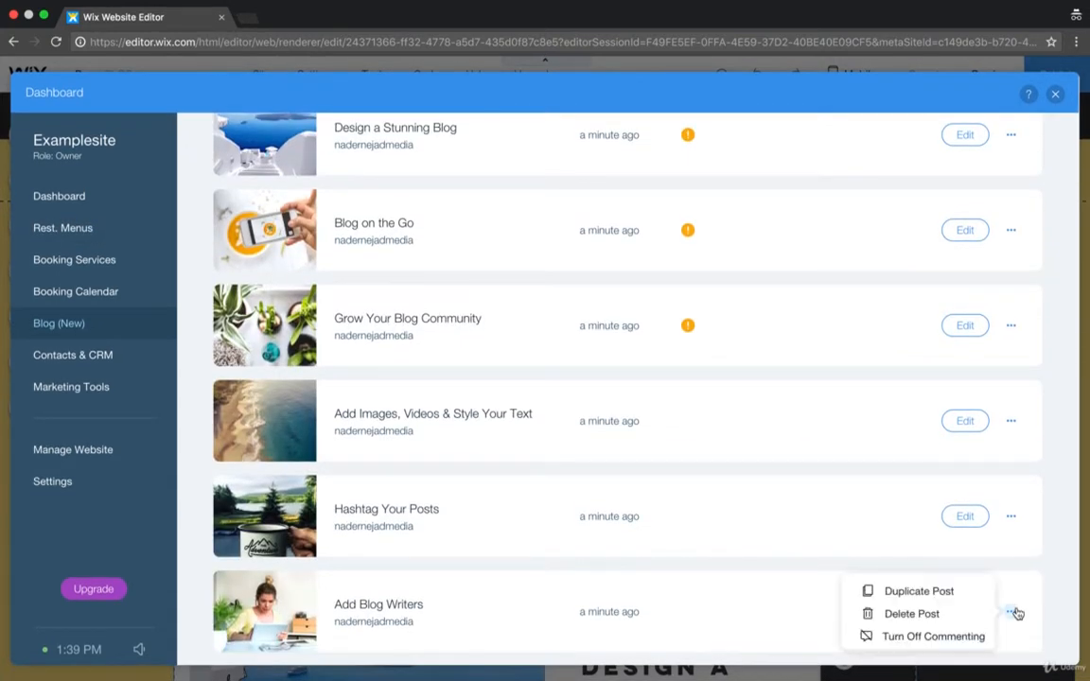
{"action": "left_click", "coordinate": [930, 615]}
{"action": "left_click", "coordinate": [731, 440]}
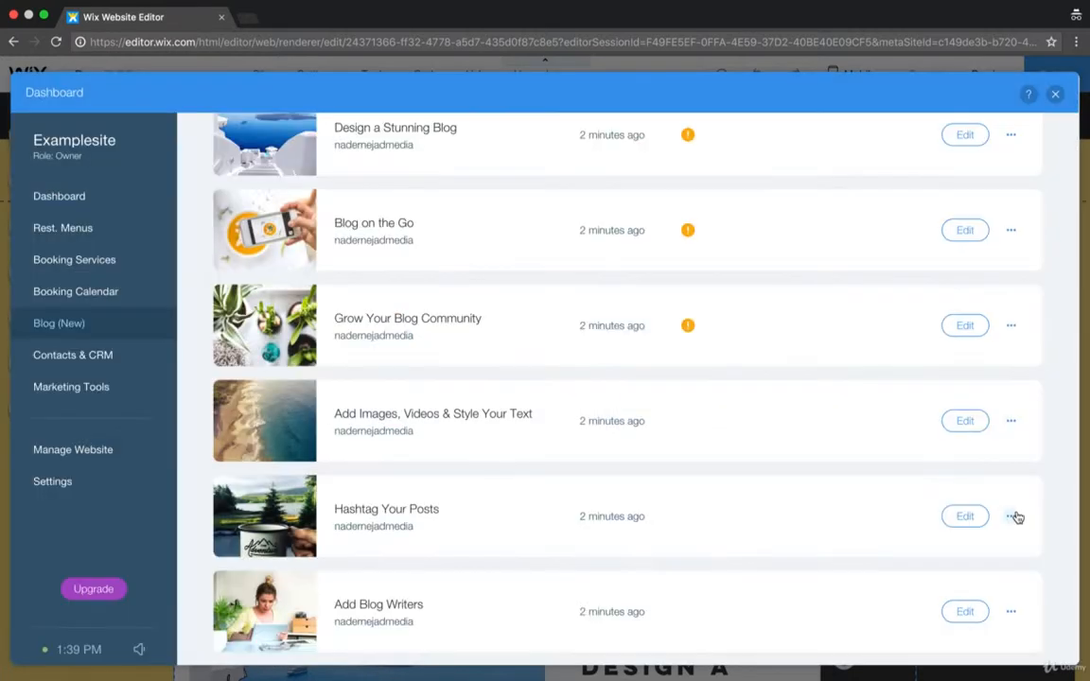
Step: Permanently delete the "Add Images, Videos & Style Your Text" post from the published posts
{"action": "left_click", "coordinate": [1013, 519]}
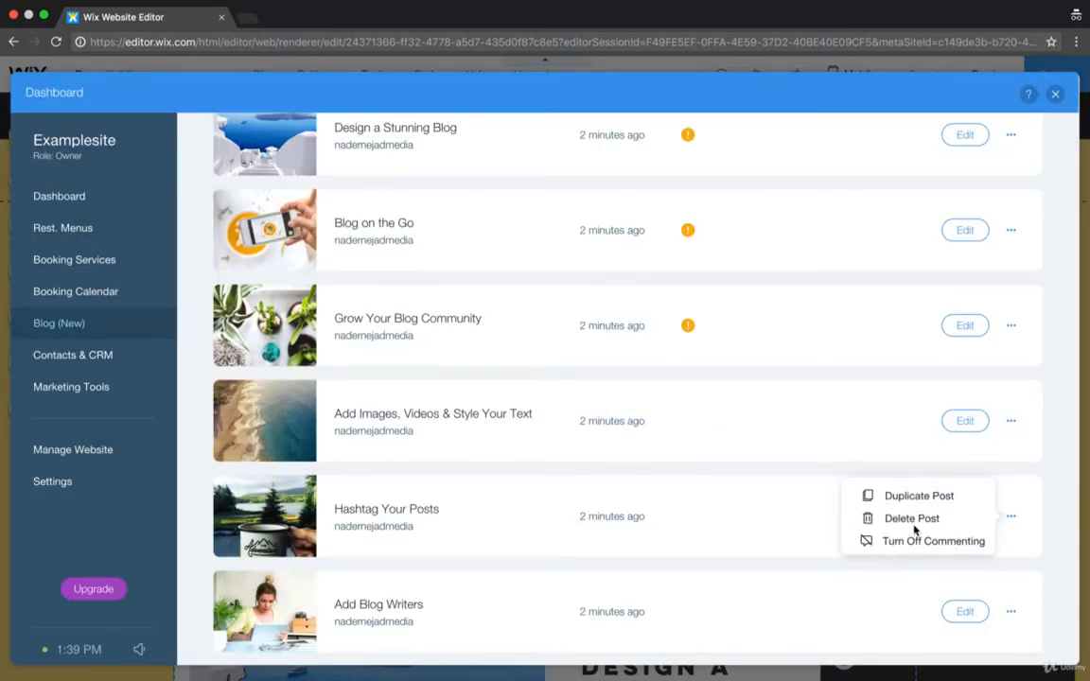
{"action": "left_click", "coordinate": [1011, 517]}
{"action": "left_click", "coordinate": [912, 517]}
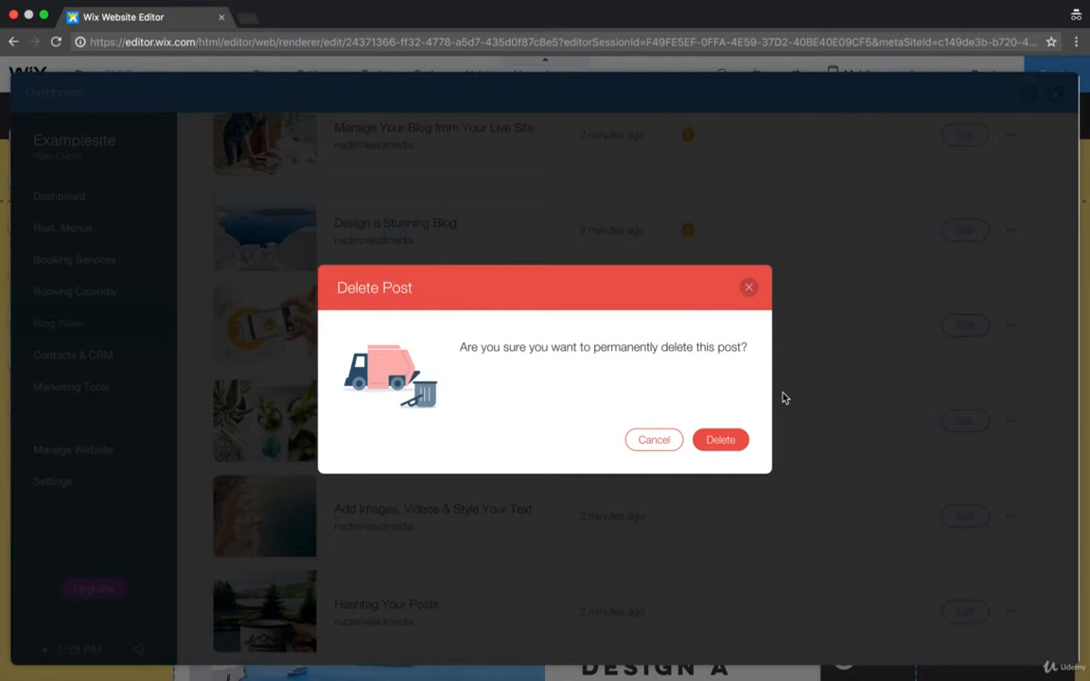
{"action": "left_click", "coordinate": [718, 441]}
{"action": "left_click", "coordinate": [1010, 325]}
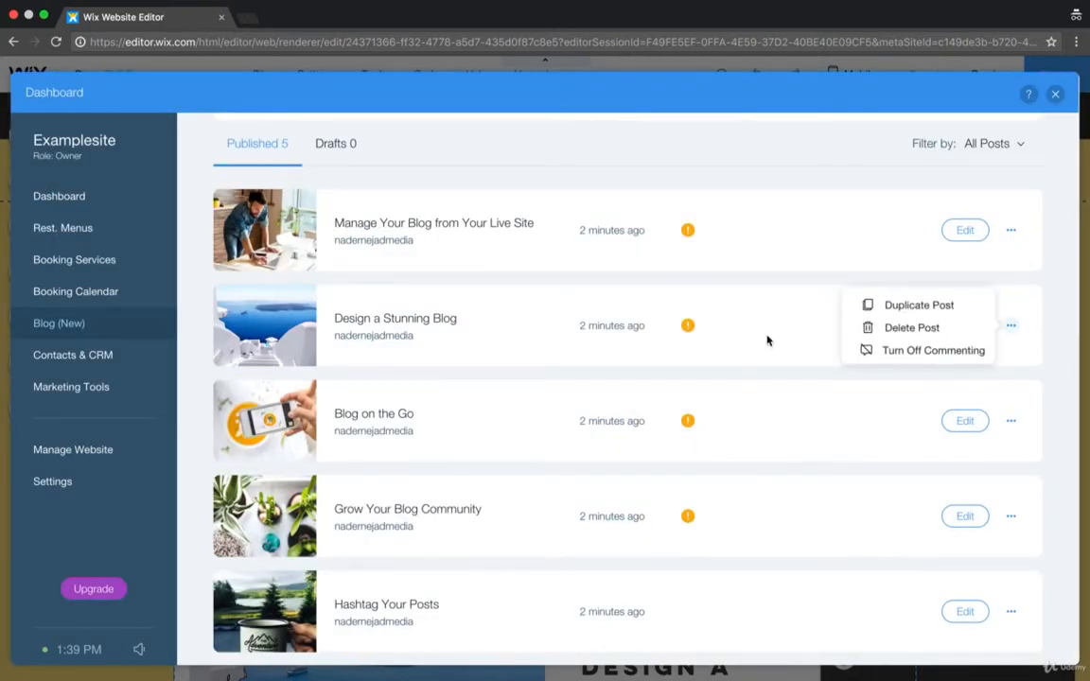
{"action": "left_click", "coordinate": [769, 336]}
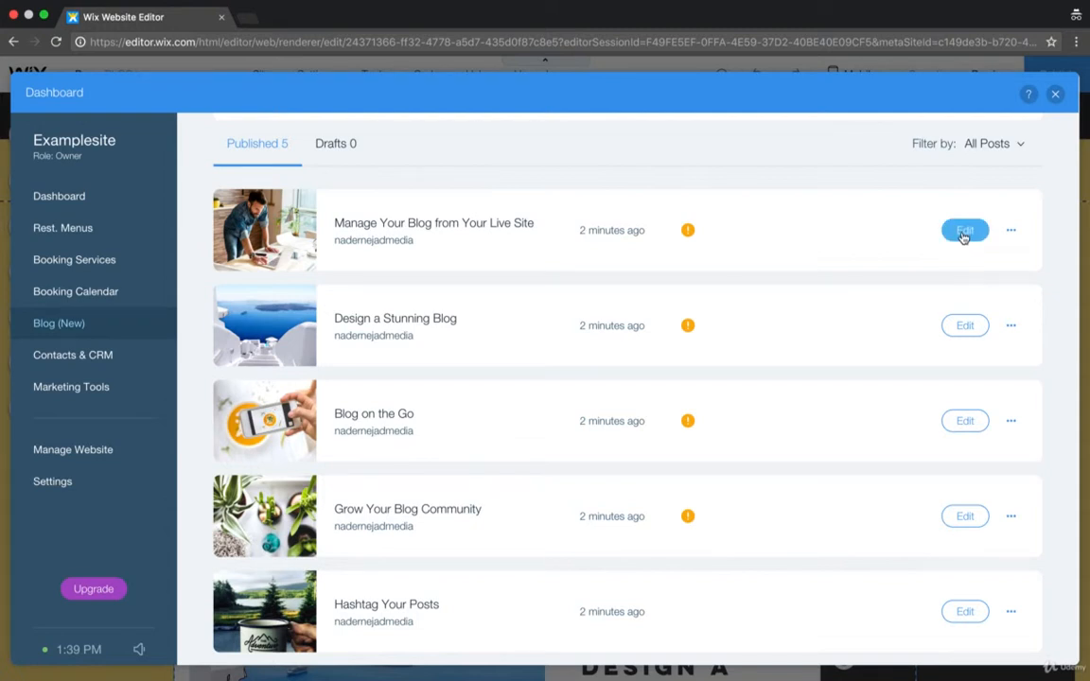
{"action": "scroll", "coordinate": [851, 309], "scroll_direction": "up", "scroll_amount": 3}
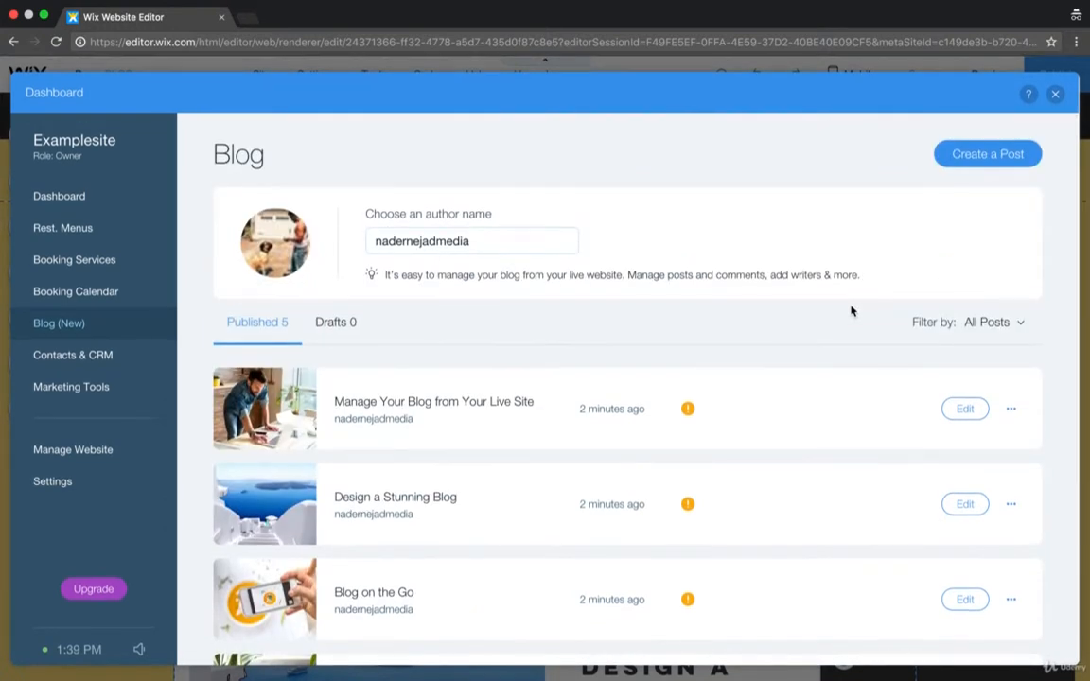
{"action": "scroll", "coordinate": [941, 399], "scroll_direction": "down", "scroll_amount": 1}
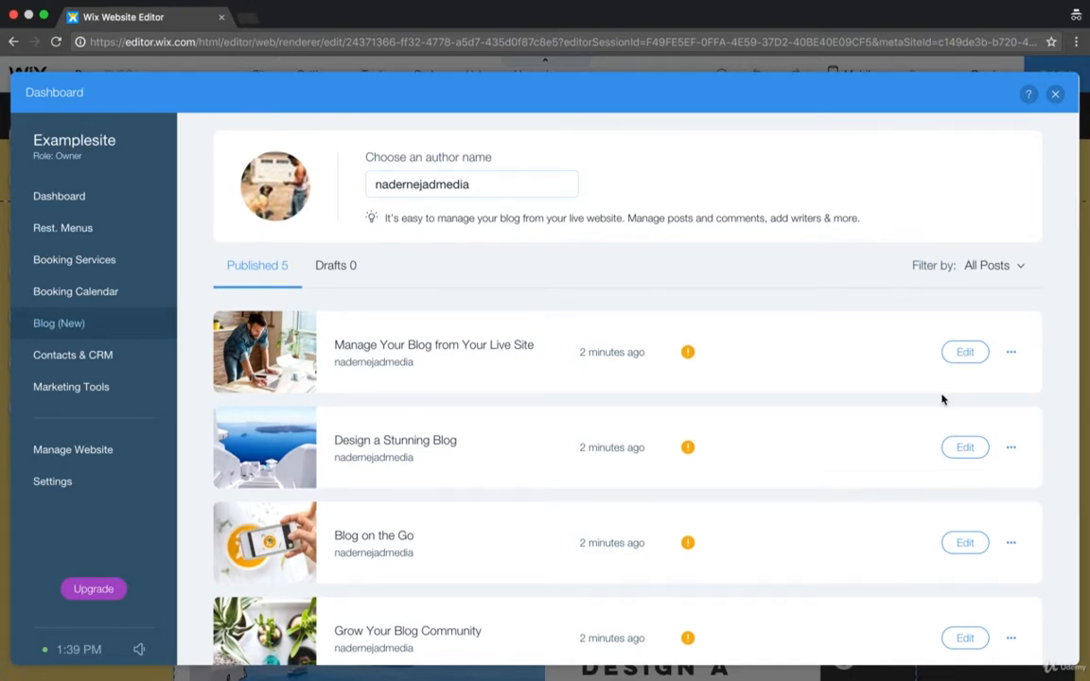
Step: Create a new blog post titled "Your Title Here - Post about dogs or ice cream!"
{"action": "scroll", "coordinate": [941, 399], "scroll_direction": "down", "scroll_amount": 3}
{"action": "scroll", "coordinate": [618, 584], "scroll_direction": "down", "scroll_amount": 1}
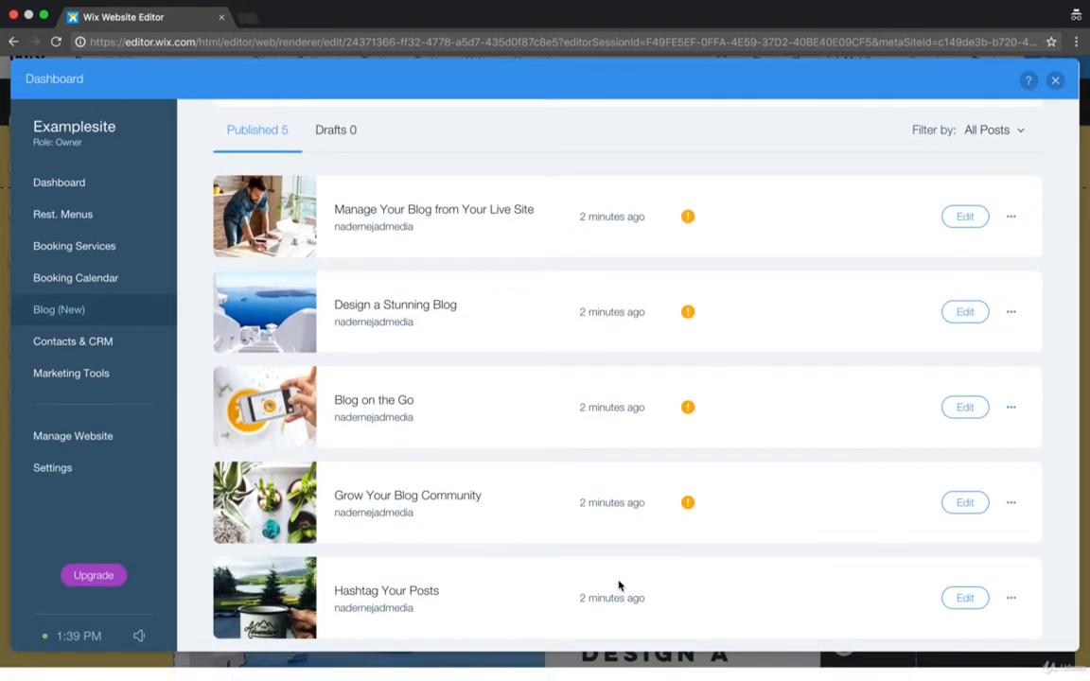
{"action": "scroll", "coordinate": [618, 584], "scroll_direction": "up", "scroll_amount": 3}
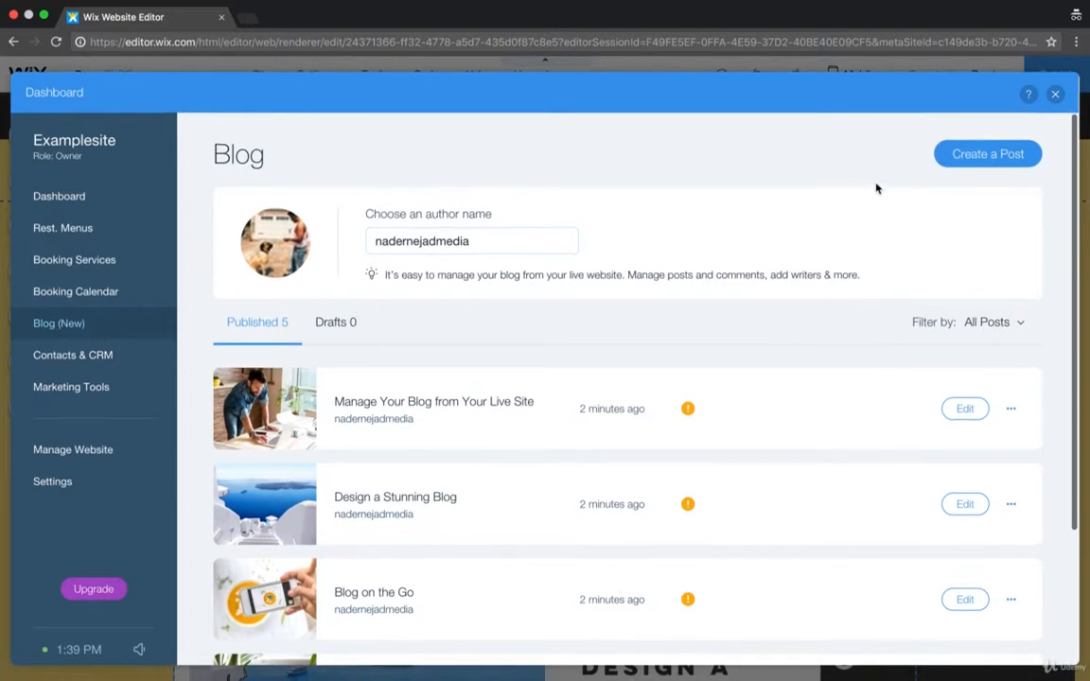
{"action": "left_click", "coordinate": [982, 154]}
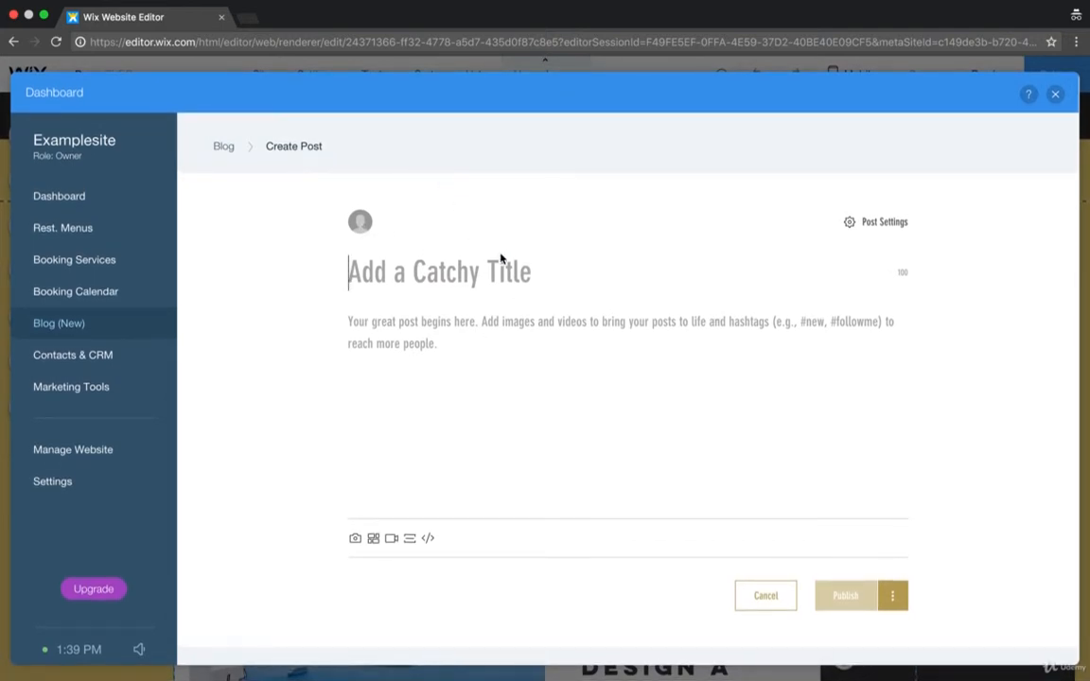
{"action": "type", "text": "Your "}
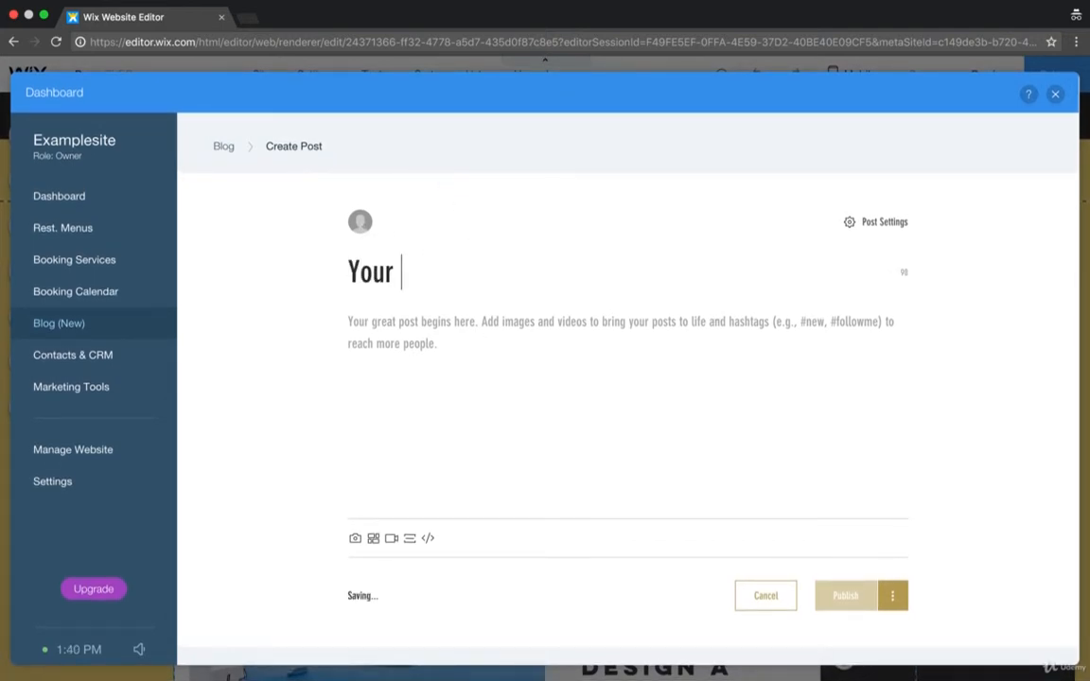
{"action": "type", "text": "Title HJer"}
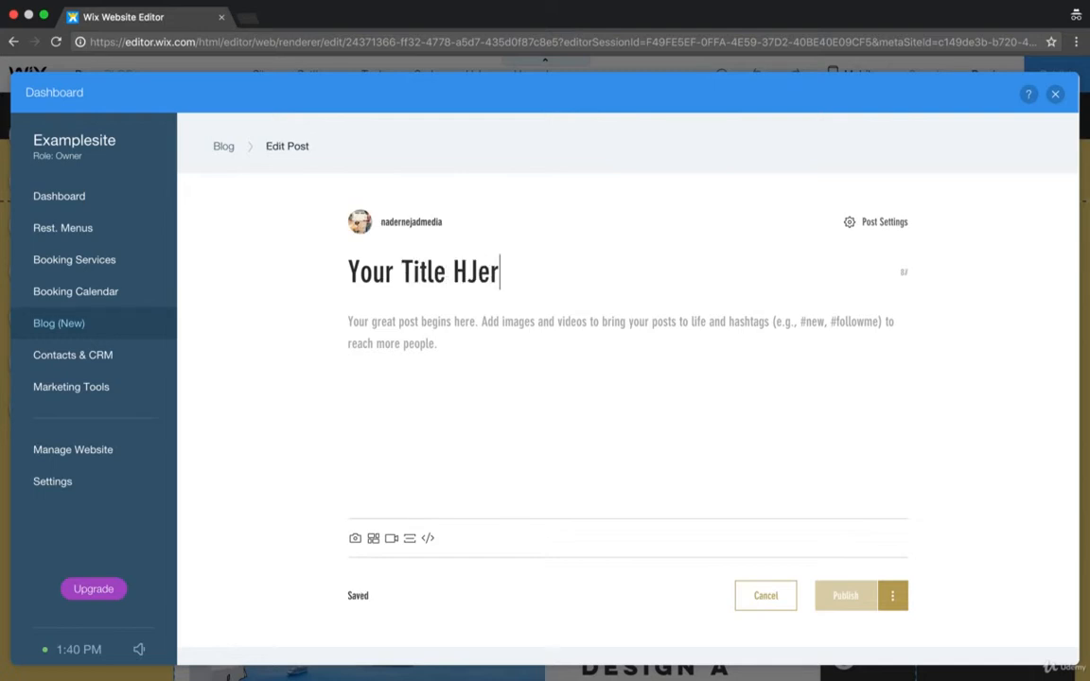
{"action": "key", "text": "BackSpace"}
{"action": "key", "text": "BackSpace"}
{"action": "key", "text": "BackSpace"}
{"action": "type", "text": "ere - Post abou"}
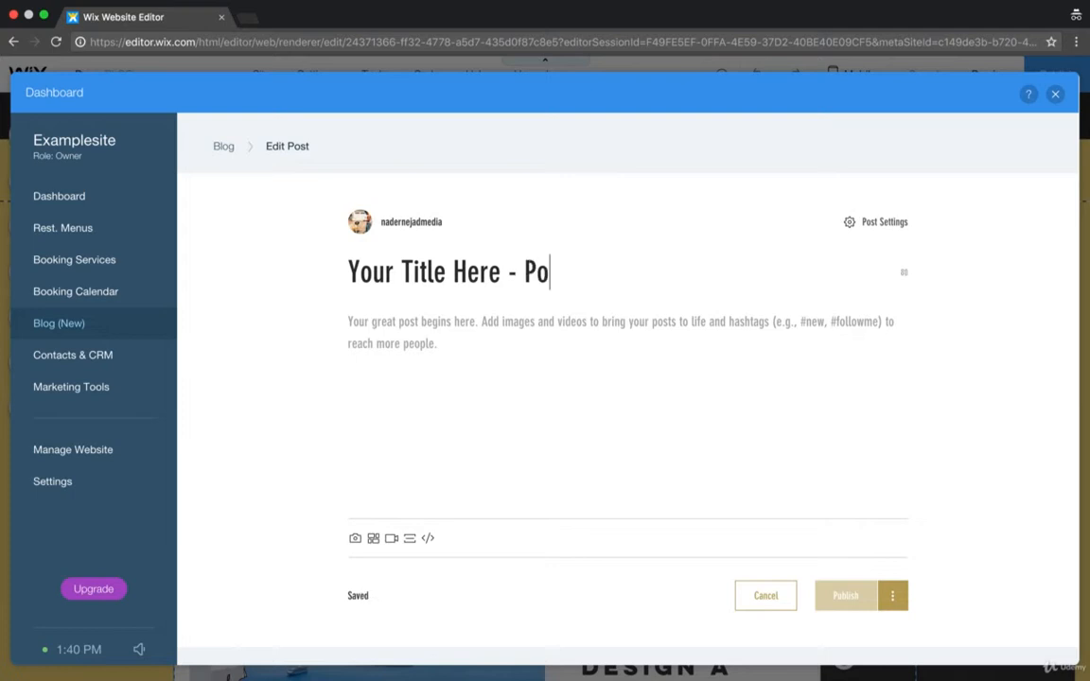
{"action": "key", "text": "BackSpace"}
{"action": "type", "text": "out dog"}
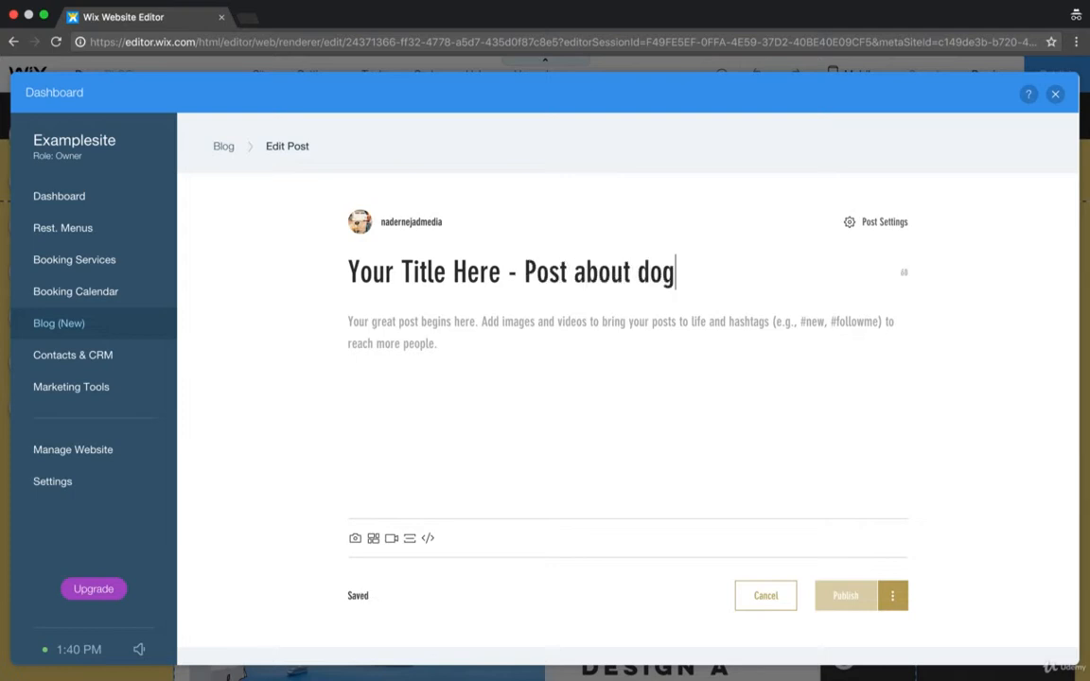
{"action": "type", "text": "s or ice cream !"}
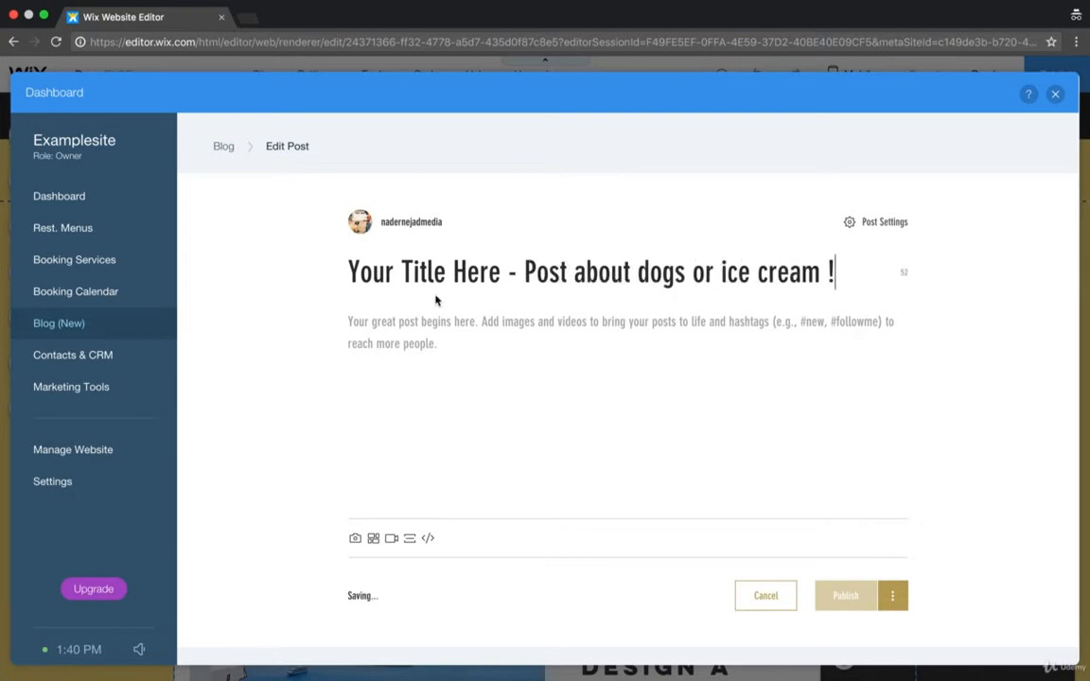
{"action": "key", "text": "BackSpace"}
{"action": "key", "text": "BackSpace"}
{"action": "type", "text": "!"}
Step: Begin the post body with "Do you like ice cream? We do too! In this post, we're going to be talking about the"
{"action": "left_click", "coordinate": [421, 342]}
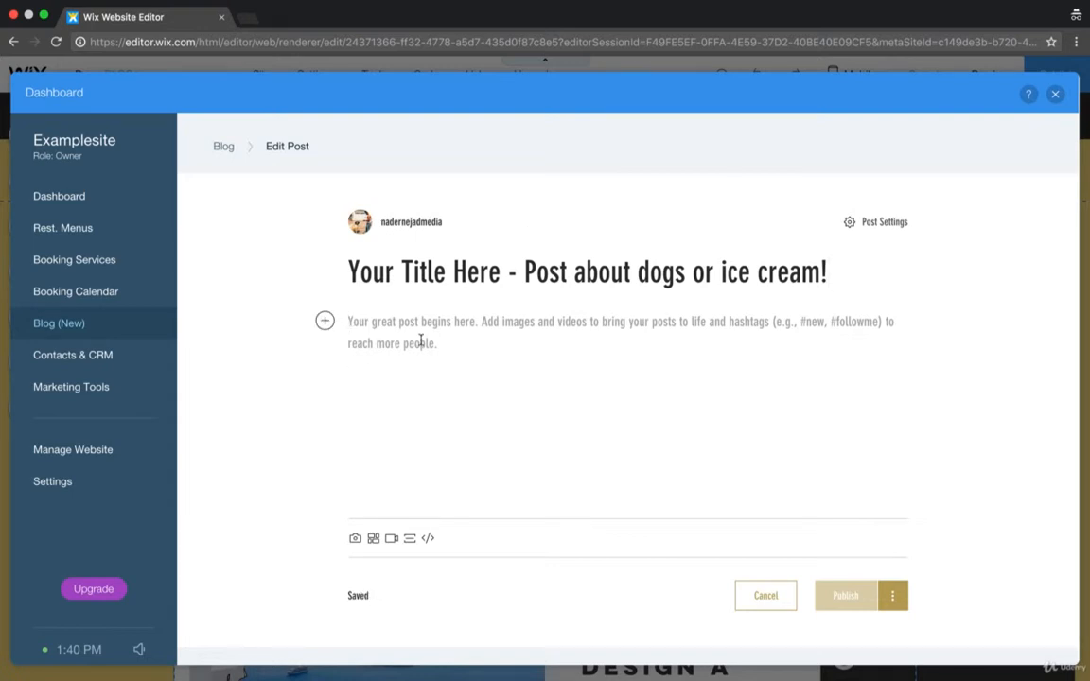
{"action": "type", "text": "Do you like ice "}
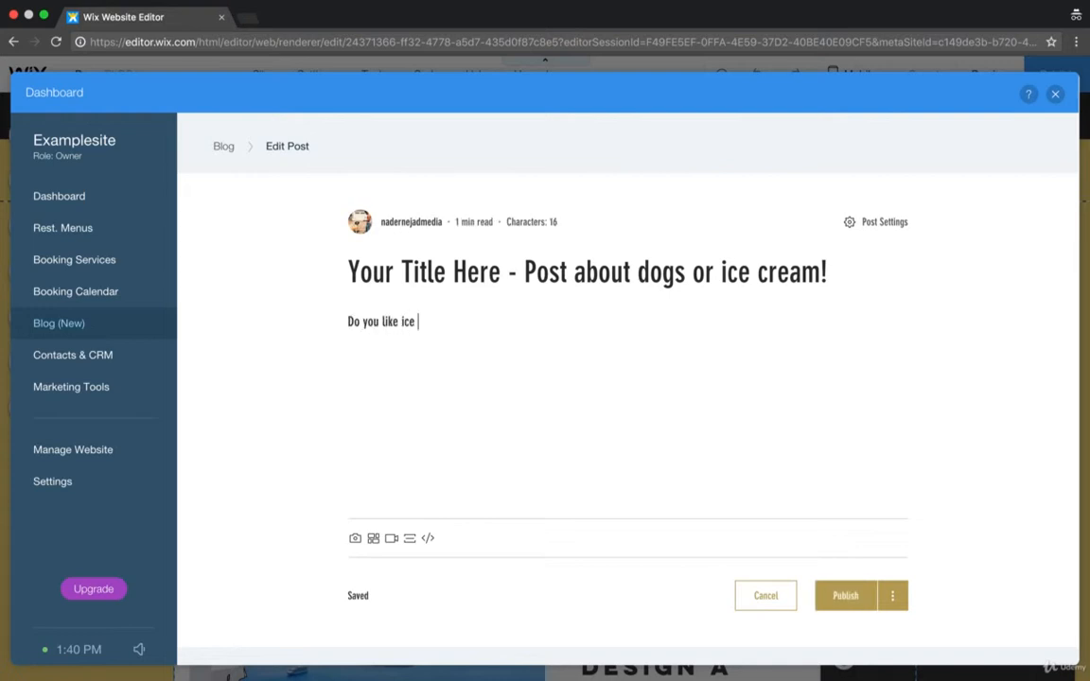
{"action": "type", "text": "cream? We do t"}
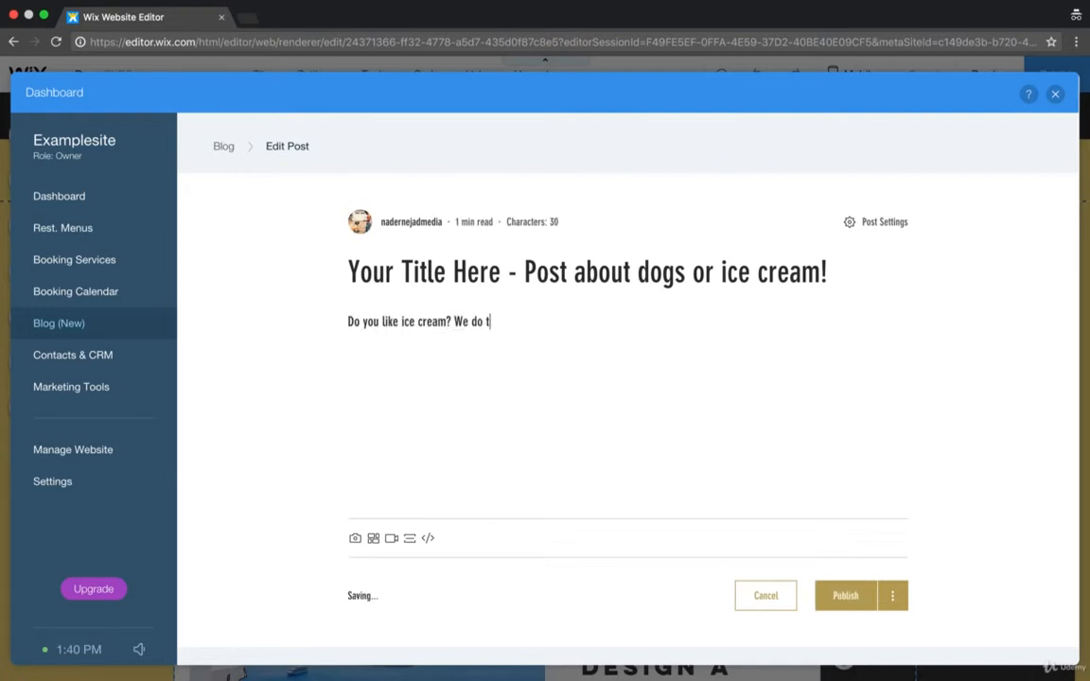
{"action": "type", "text": "oo! In this post, we're going ot"}
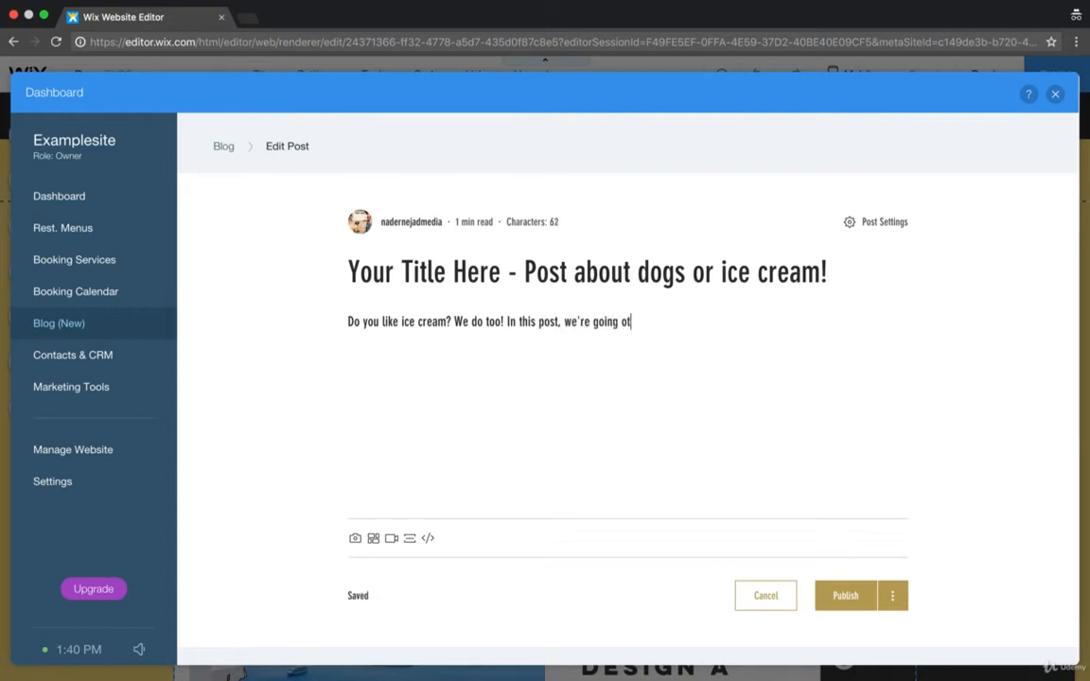
{"action": "type", "text": " be tto be talking about the"}
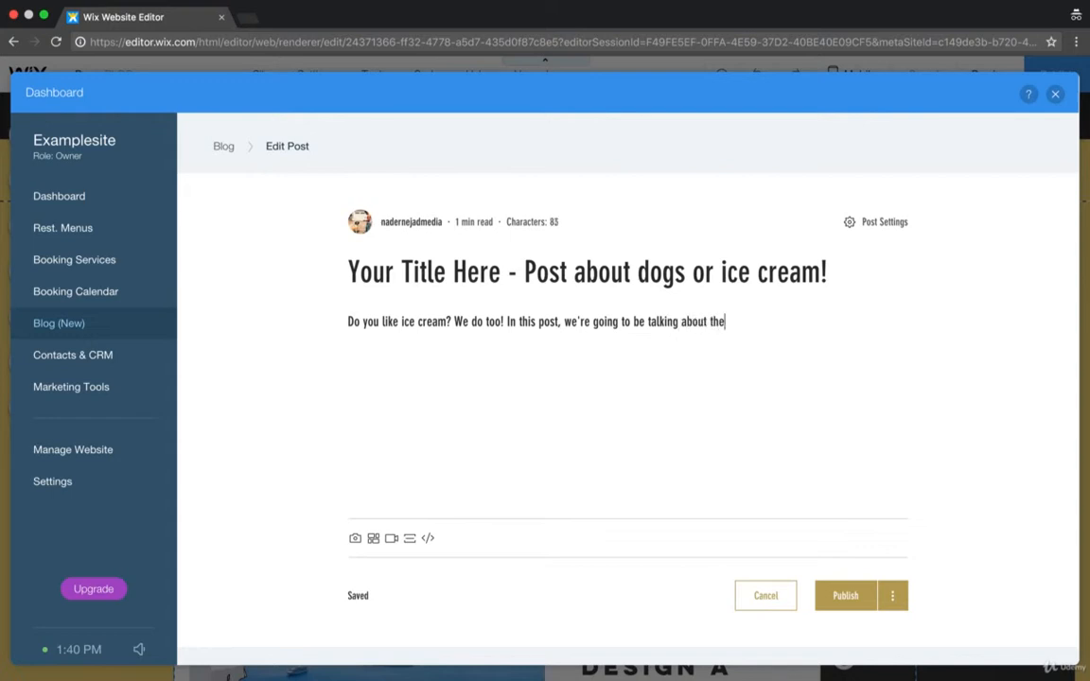
Step: Complete the body sentence with "top 10 weirdest ice cream flavours.", correcting the misspelled words
{"action": "type", "text": " top 10 e"}
{"action": "type", "text": "eirde"}
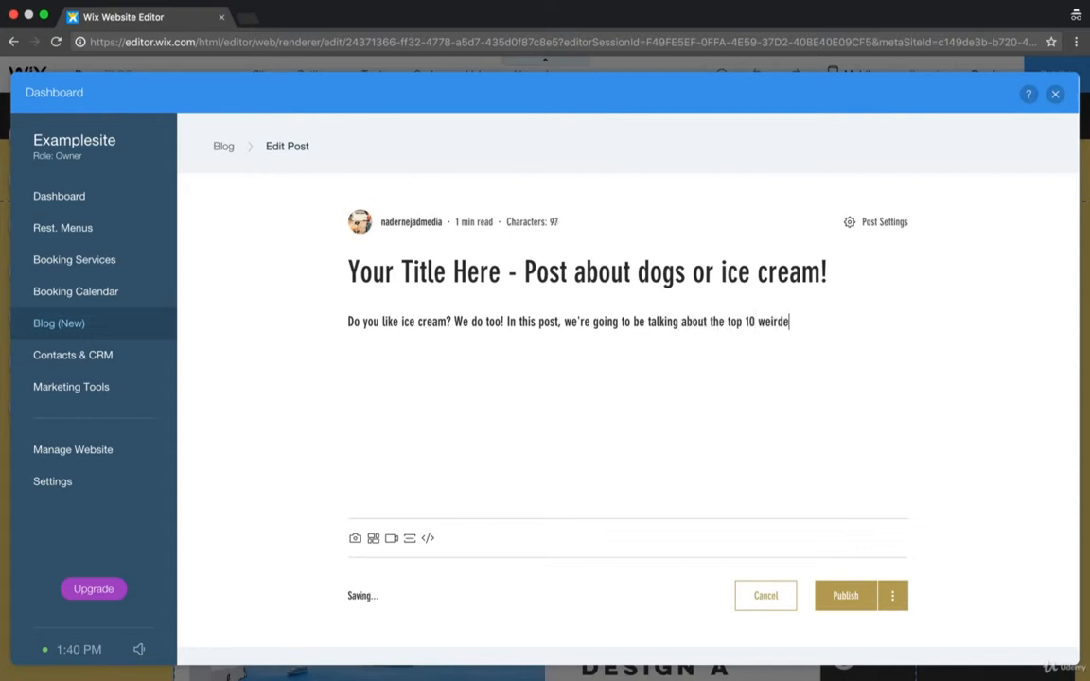
{"action": "type", "text": "s t"}
{"action": "key", "text": "BackSpace"}
{"action": "key", "text": "BackSpace"}
{"action": "key", "text": "BackSpace"}
{"action": "key", "text": "BackSpace"}
{"action": "type", "text": "dest"}
{"action": "right_click", "coordinate": [770, 321]}
{"action": "left_click", "coordinate": [786, 324]}
{"action": "type", "text": "ice cream flav"}
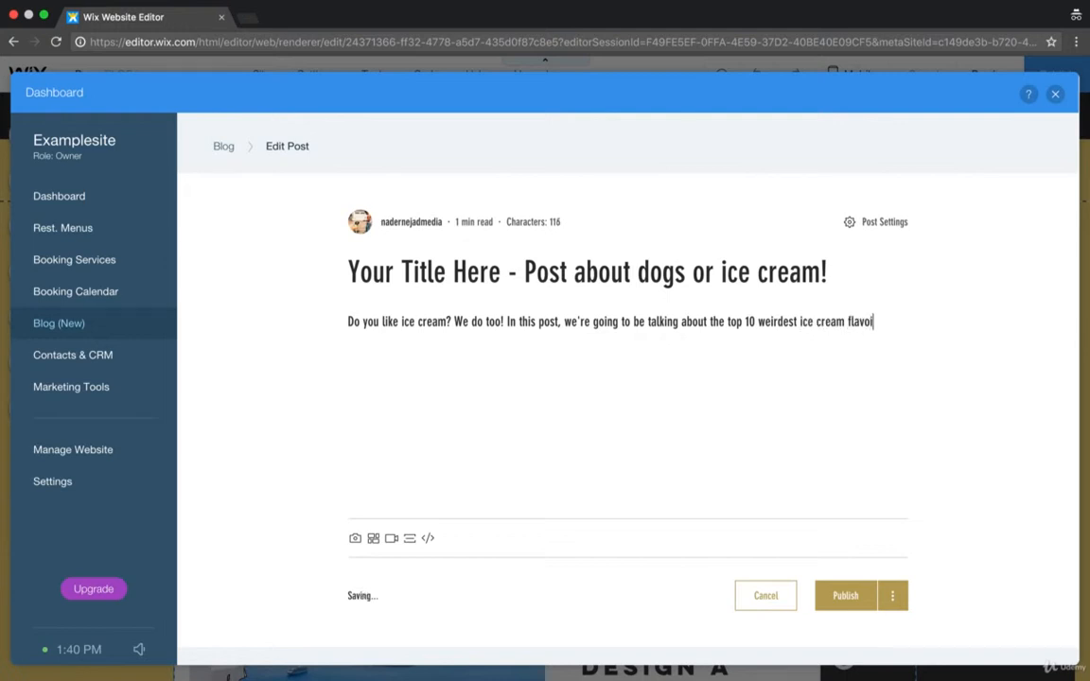
{"action": "type", "text": "ours."}
Step: Add "Do .." and the spaced list numbers 1., 2. and 3. below the intro, and close the dashboard
{"action": "key", "text": "Return"}
{"action": "type", "text": "Dop y"}
{"action": "key", "text": "BackSpace"}
{"action": "key", "text": "BackSpace"}
{"action": "key", "text": "BackSpace"}
{"action": "key", "text": "BackSpace"}
{"action": "key", "text": "Return"}
{"action": "key", "text": "Return"}
{"action": "type", "text": "1."}
{"action": "key", "text": "Return"}
{"action": "key", "text": "Return"}
{"action": "type", "text": "2."}
{"action": "key", "text": "Return"}
{"action": "key", "text": "Return"}
{"action": "type", "text": "3."}
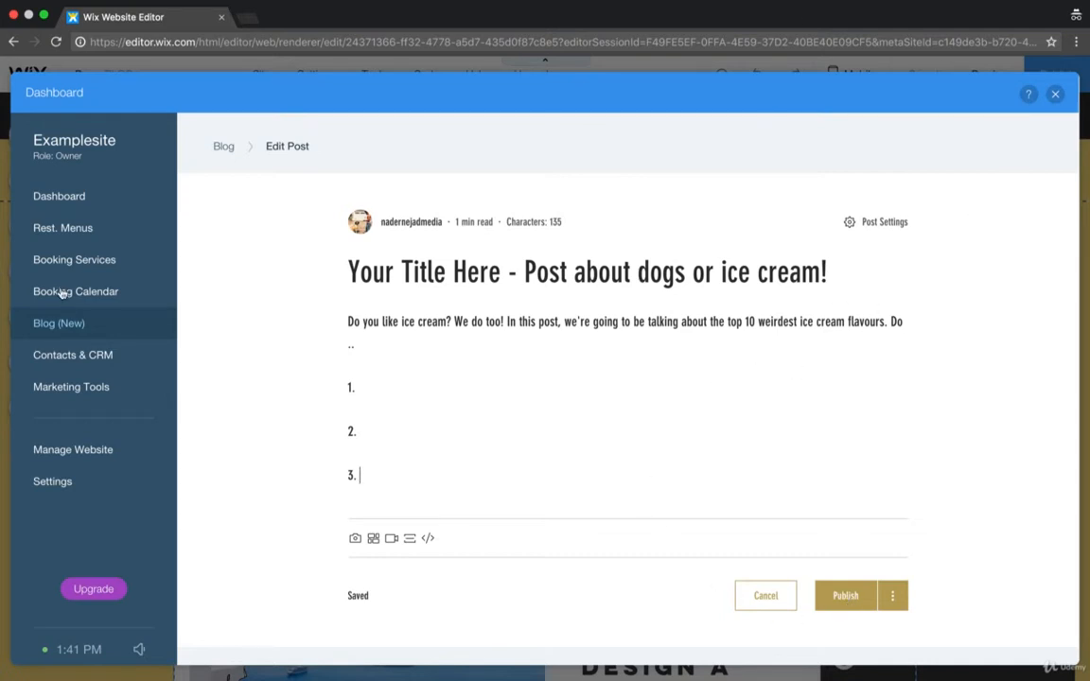
{"action": "left_click", "coordinate": [1054, 94]}
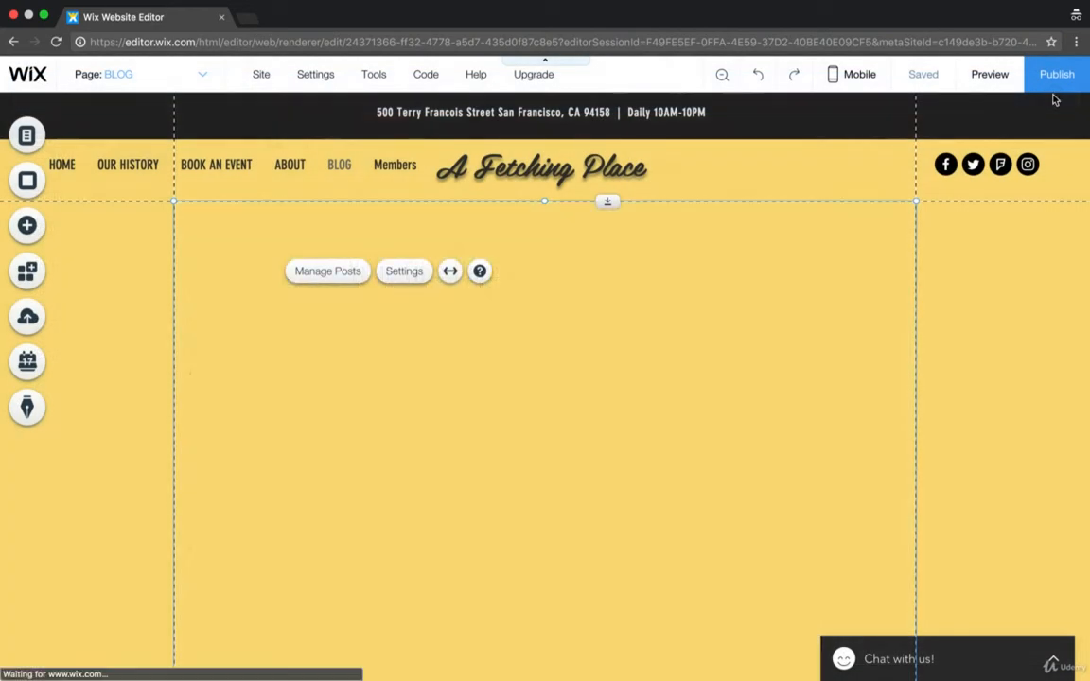
Step: Open the blog's layout settings and try the Magazine, Postcard, Brick, Tiled and One Column layouts on the feed
{"action": "left_click", "coordinate": [404, 274]}
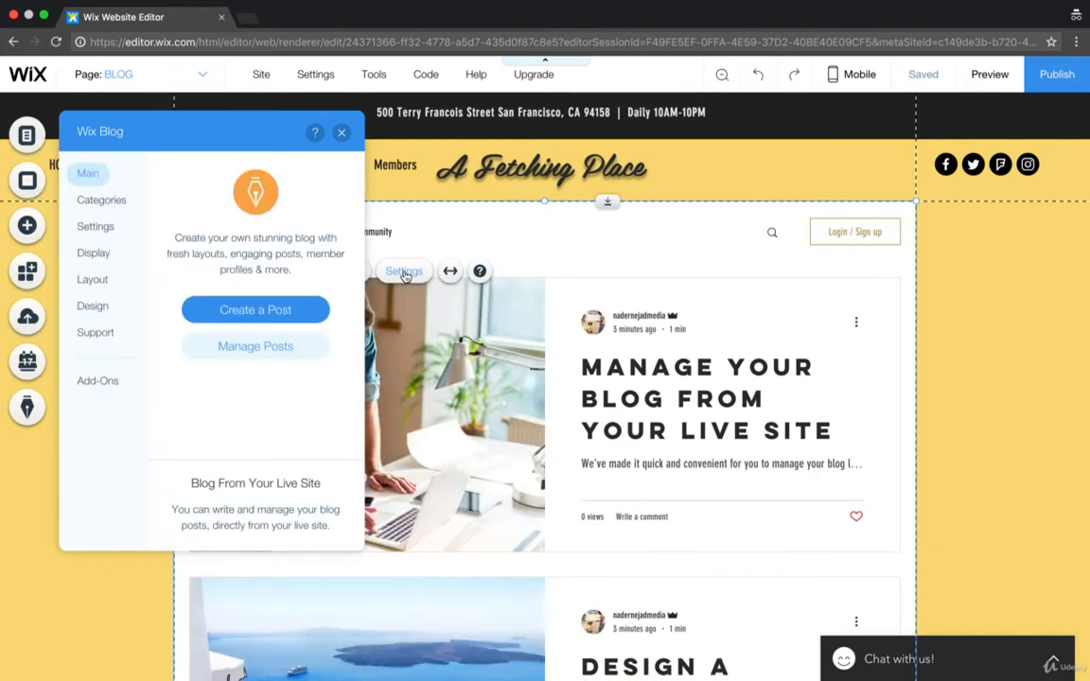
{"action": "left_click", "coordinate": [95, 254]}
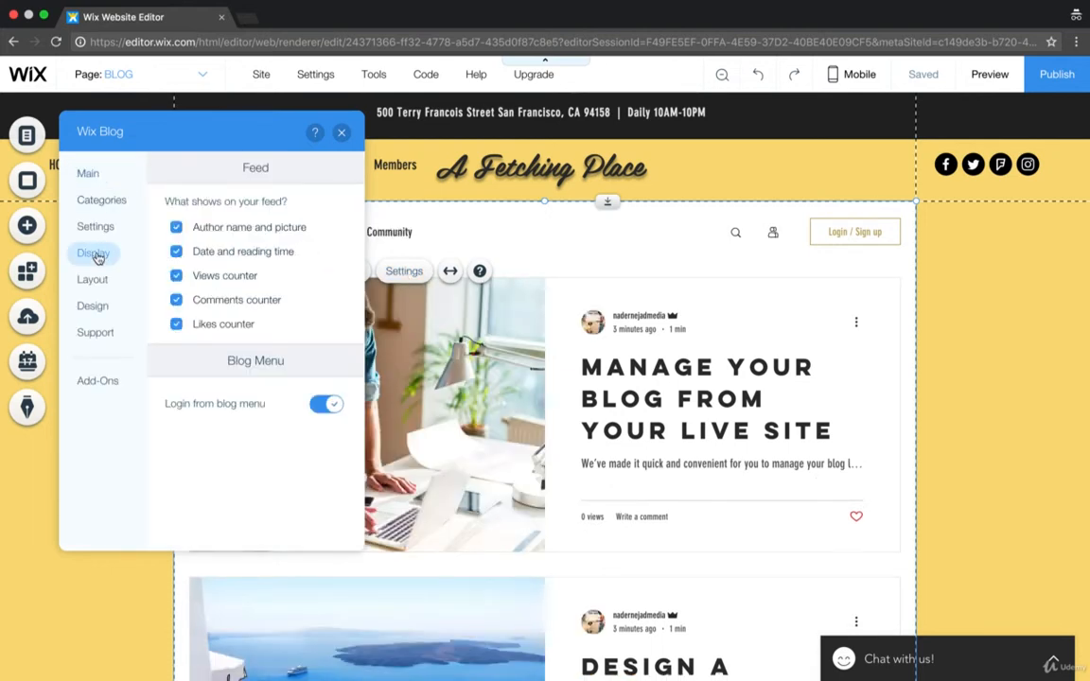
{"action": "left_click", "coordinate": [92, 279]}
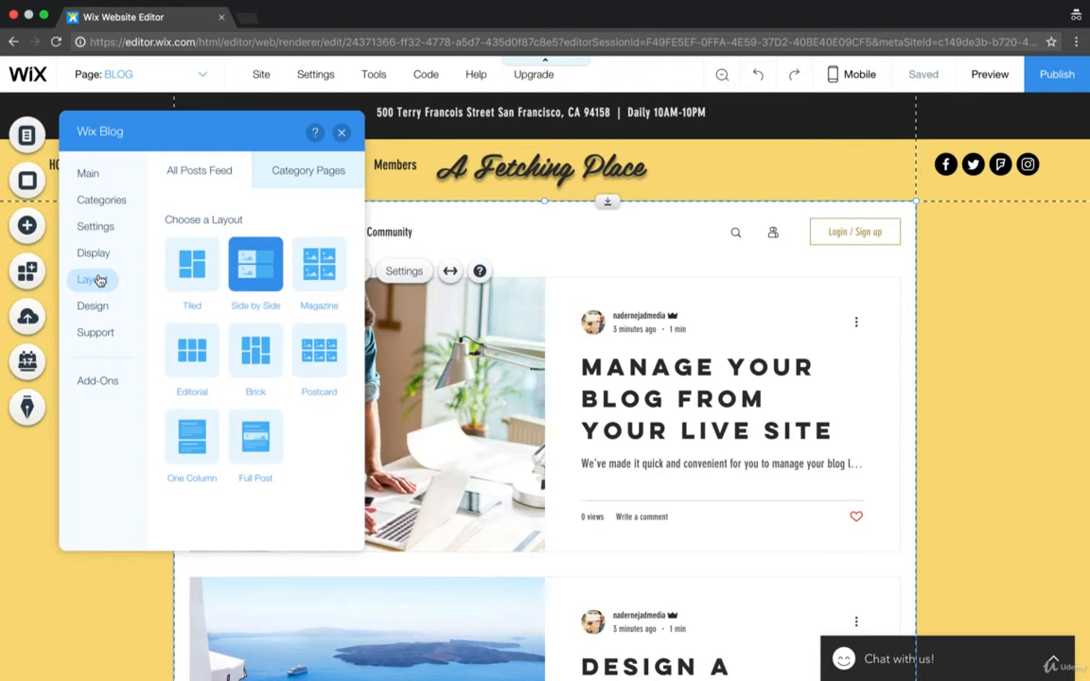
{"action": "left_click", "coordinate": [326, 278]}
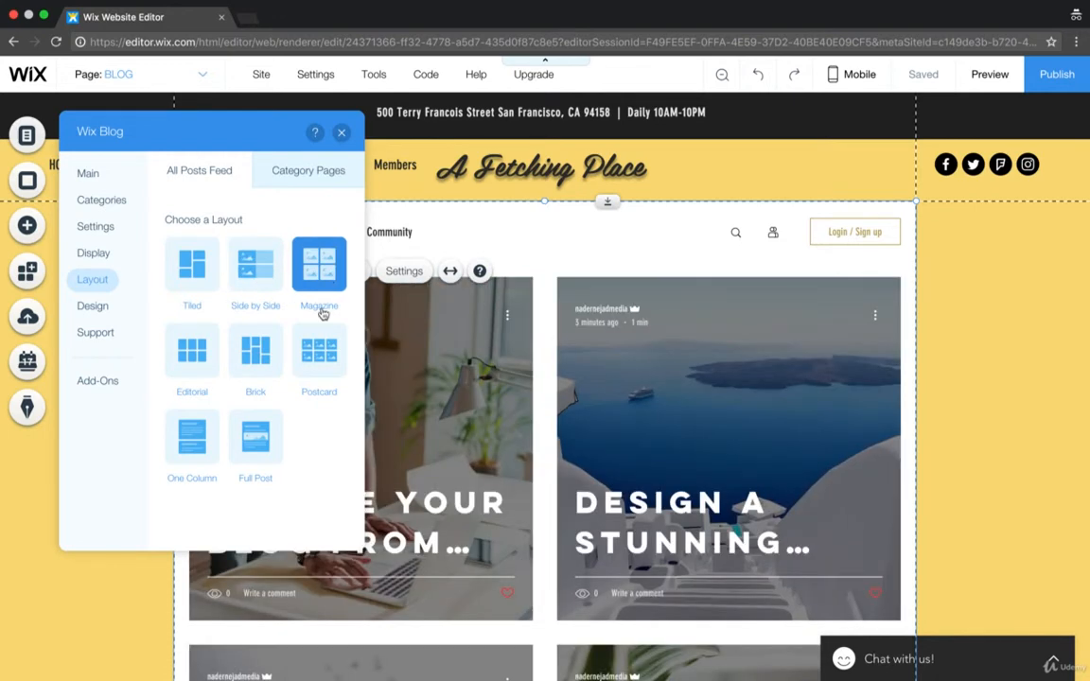
{"action": "left_click", "coordinate": [320, 352]}
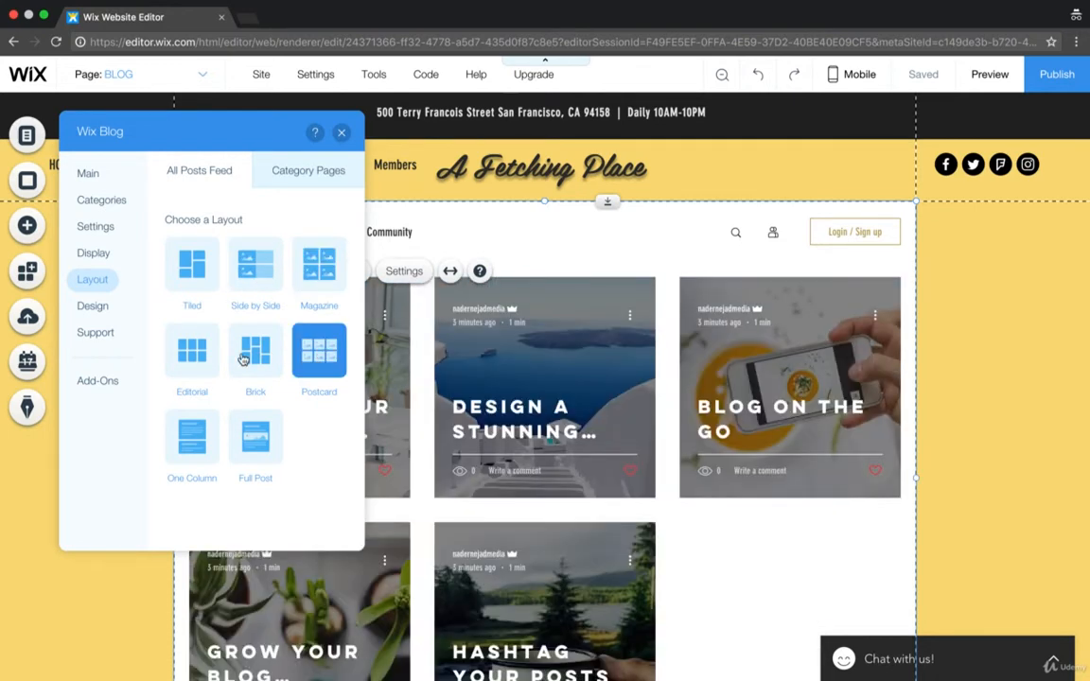
{"action": "left_click", "coordinate": [244, 358]}
{"action": "left_click", "coordinate": [176, 273]}
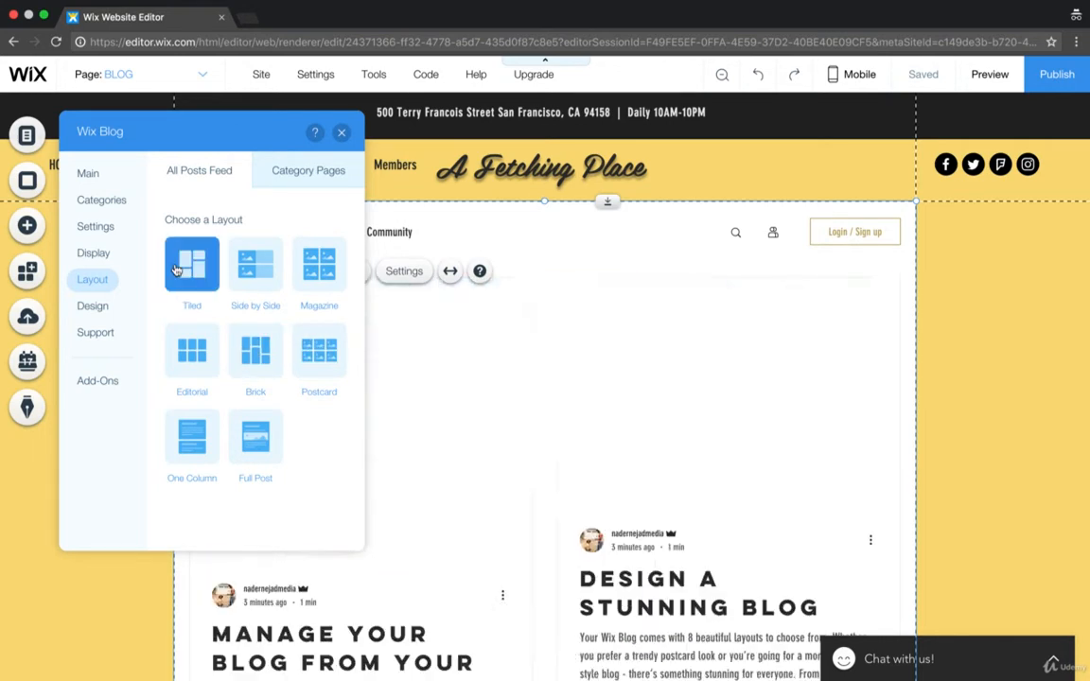
{"action": "left_click", "coordinate": [191, 436]}
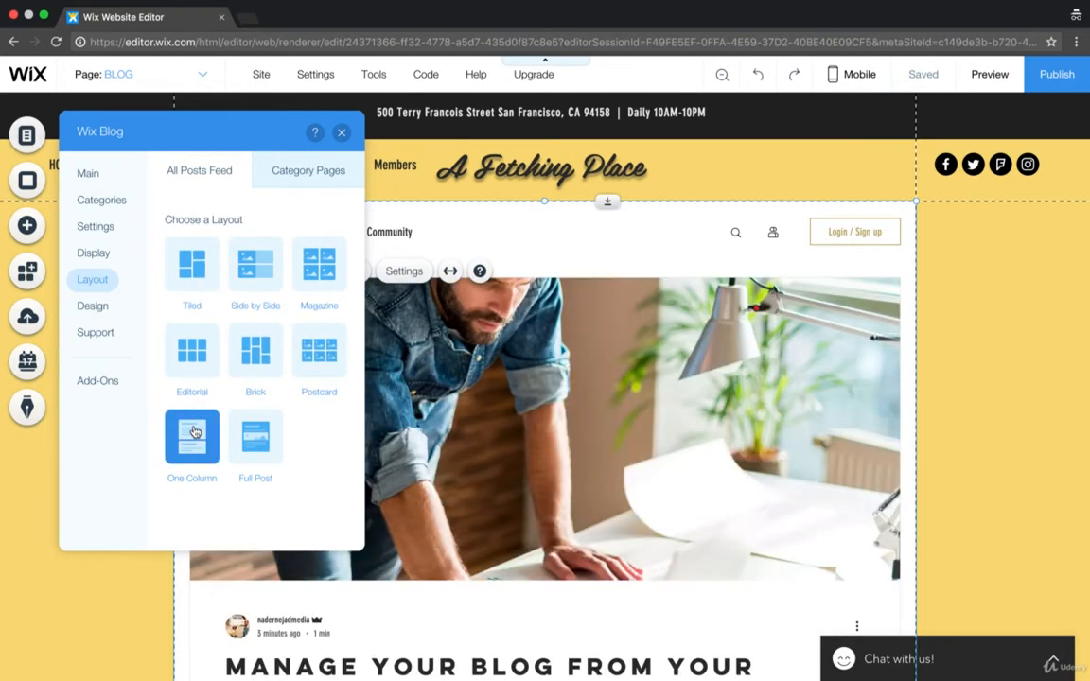
{"action": "scroll", "coordinate": [422, 528], "scroll_direction": "down", "scroll_amount": 4}
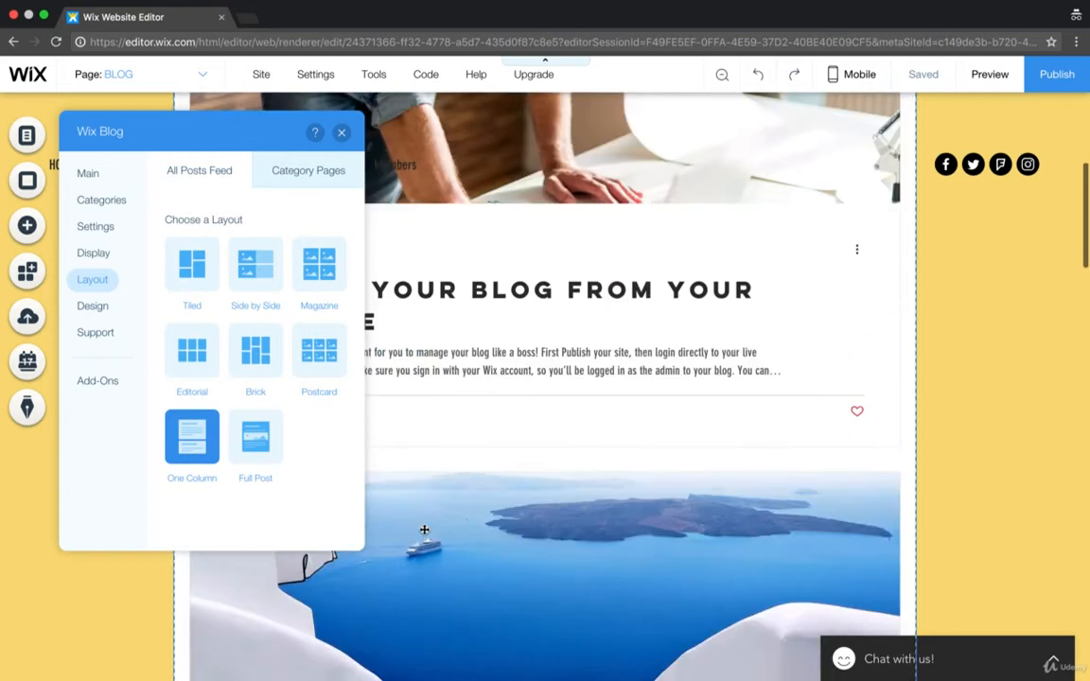
{"action": "scroll", "coordinate": [423, 528], "scroll_direction": "up", "scroll_amount": 4}
Step: Choose the Side by Side layout for the blog's category pages, close the blog settings and look over the feed
{"action": "left_click", "coordinate": [255, 264]}
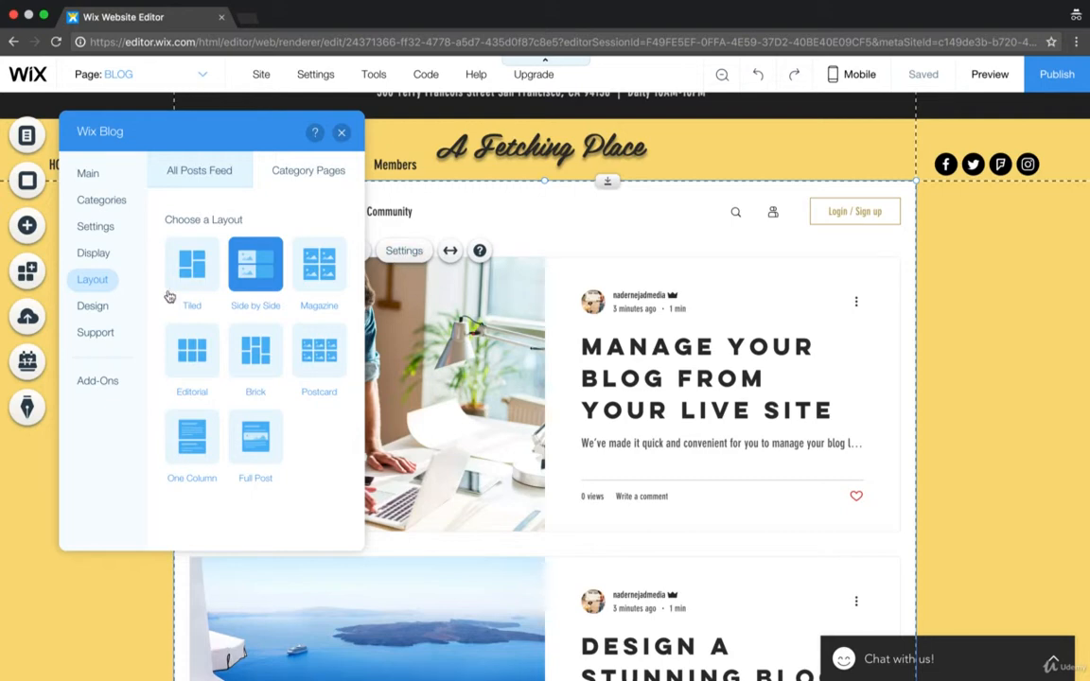
{"action": "left_click", "coordinate": [343, 134]}
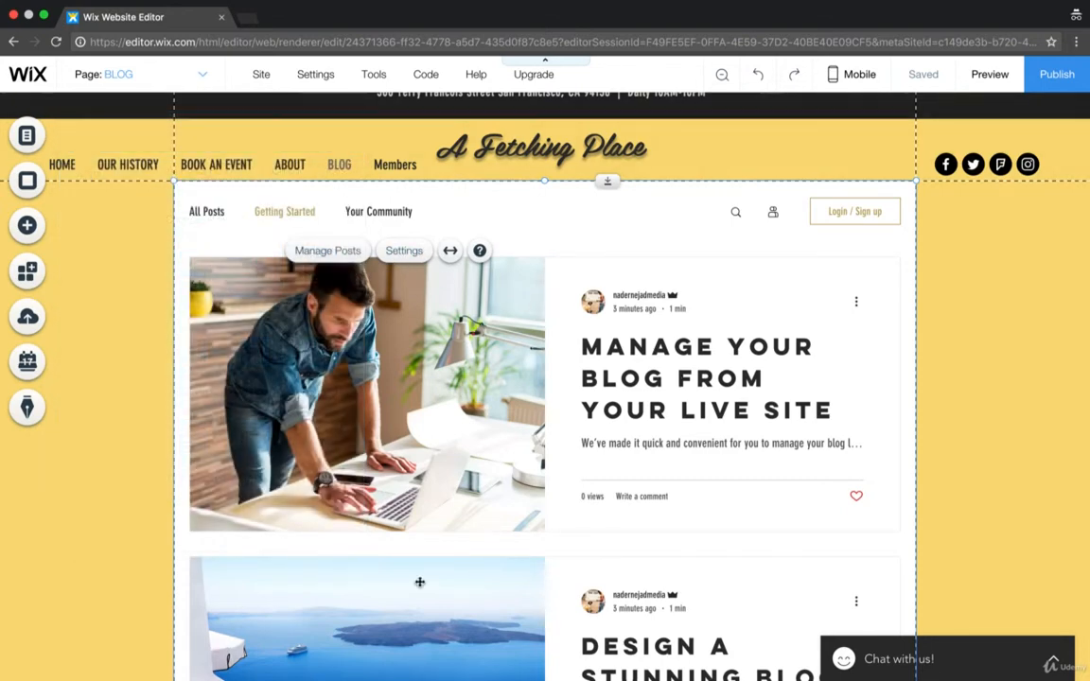
{"action": "scroll", "coordinate": [419, 581], "scroll_direction": "down", "scroll_amount": 5}
{"action": "scroll", "coordinate": [419, 582], "scroll_direction": "down", "scroll_amount": 10}
{"action": "scroll", "coordinate": [418, 583], "scroll_direction": "up", "scroll_amount": 15}
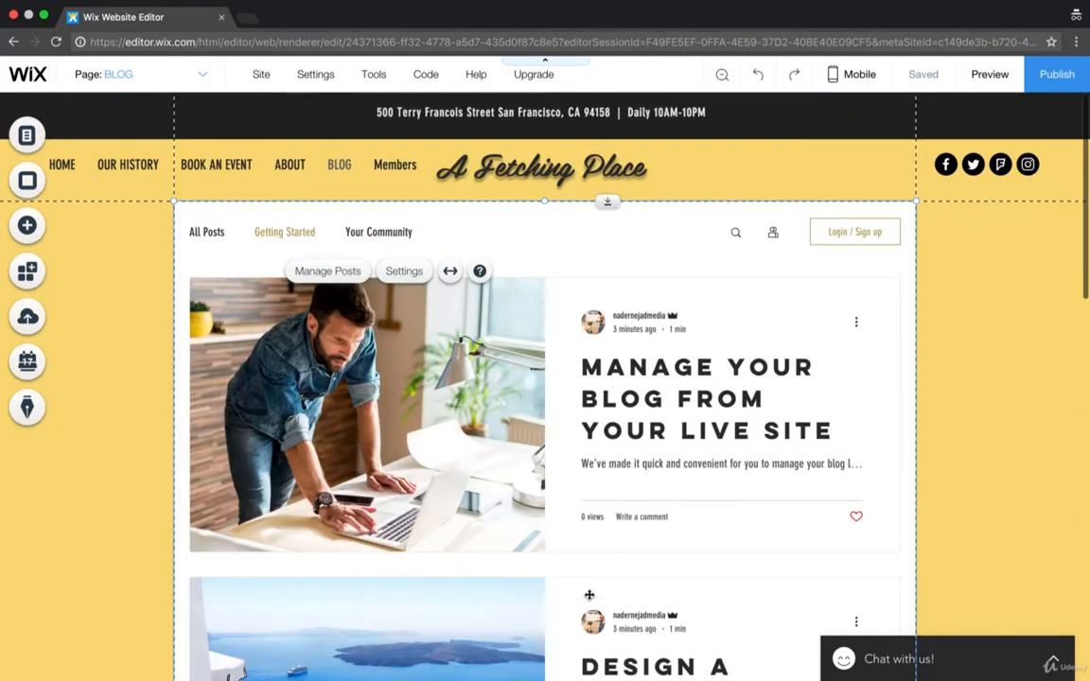